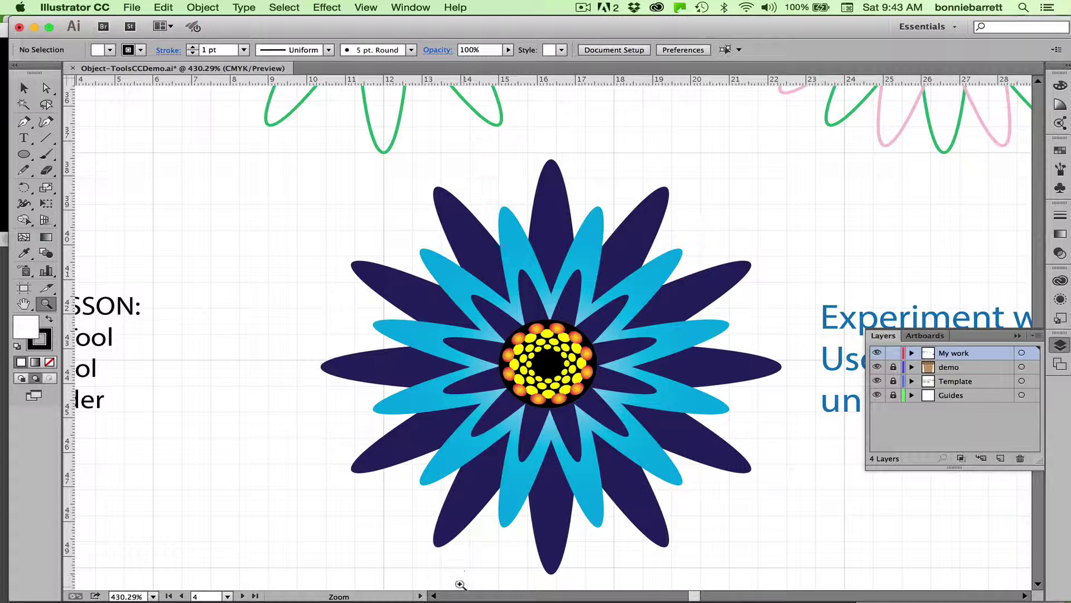
Jump to the 4 Flower artboard, fit it to the window, and browse the Window menu
left_click(227, 596)
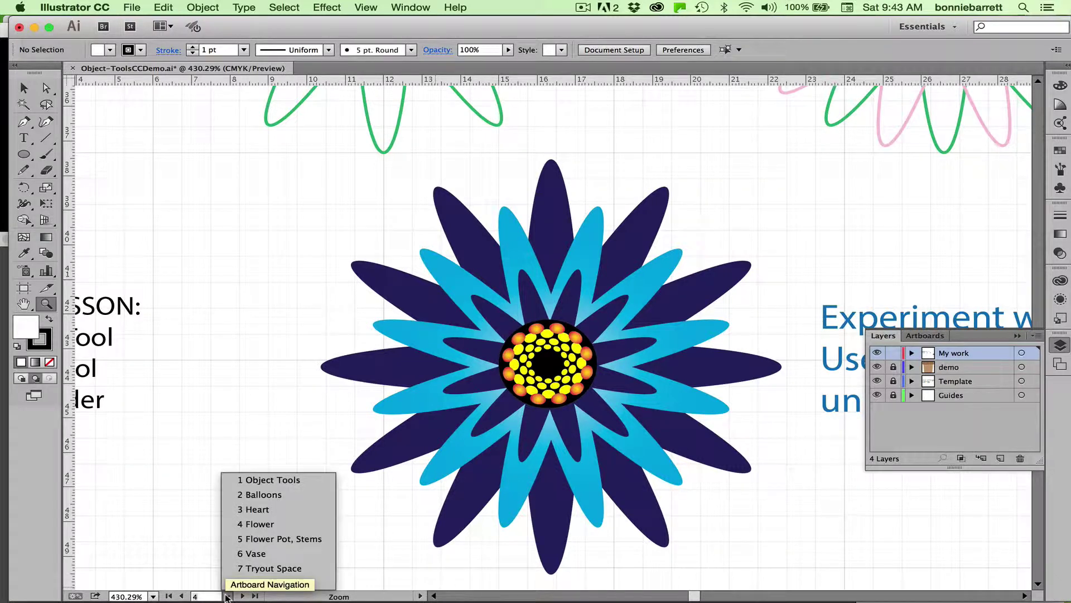
left_click(259, 524)
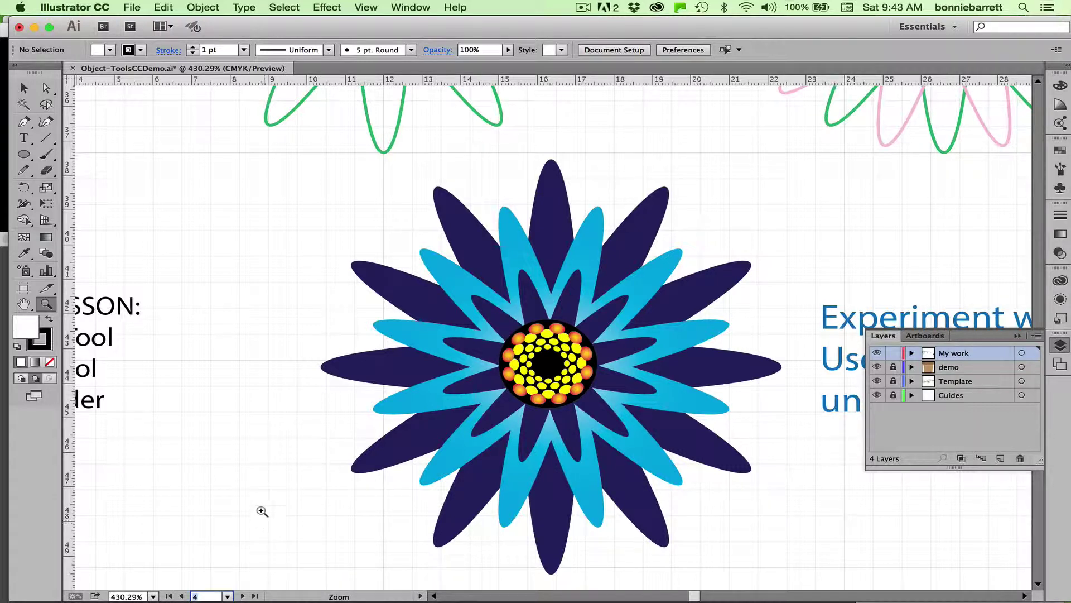
key("Return")
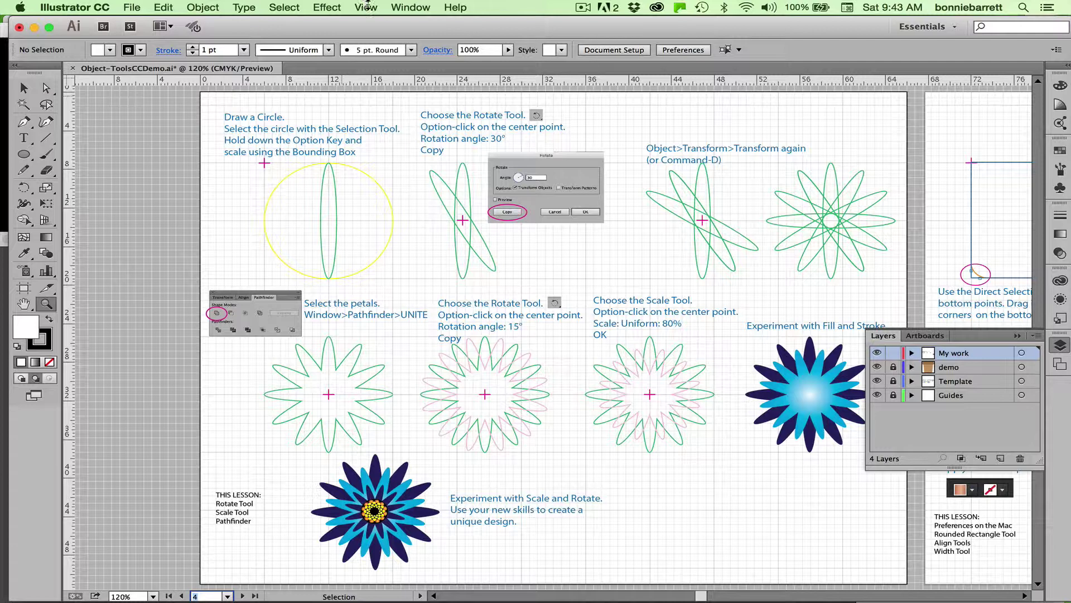
left_click(407, 10)
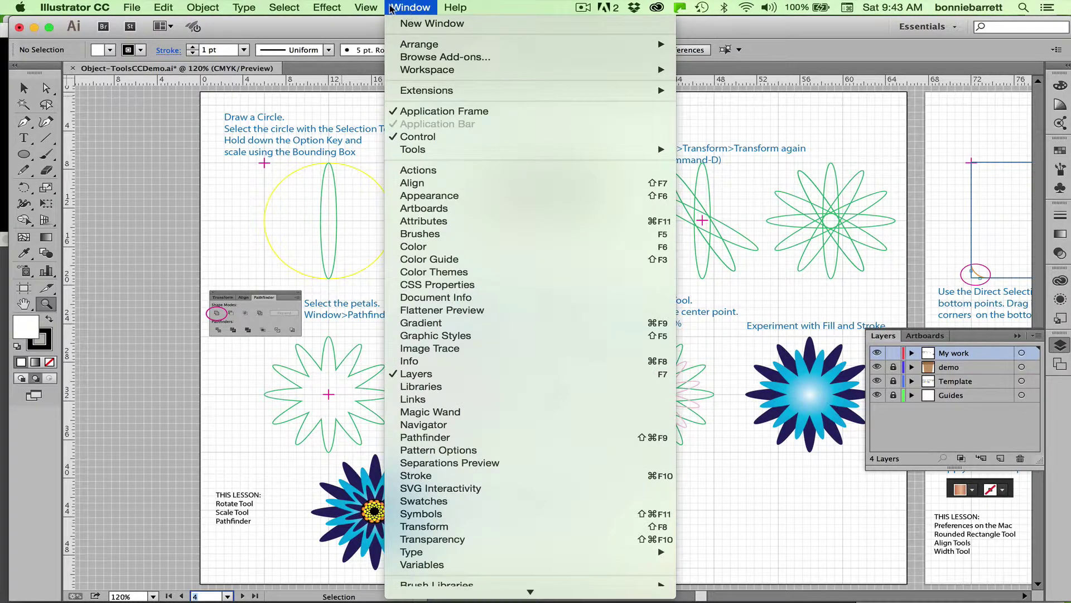
mouse_move(366, 7)
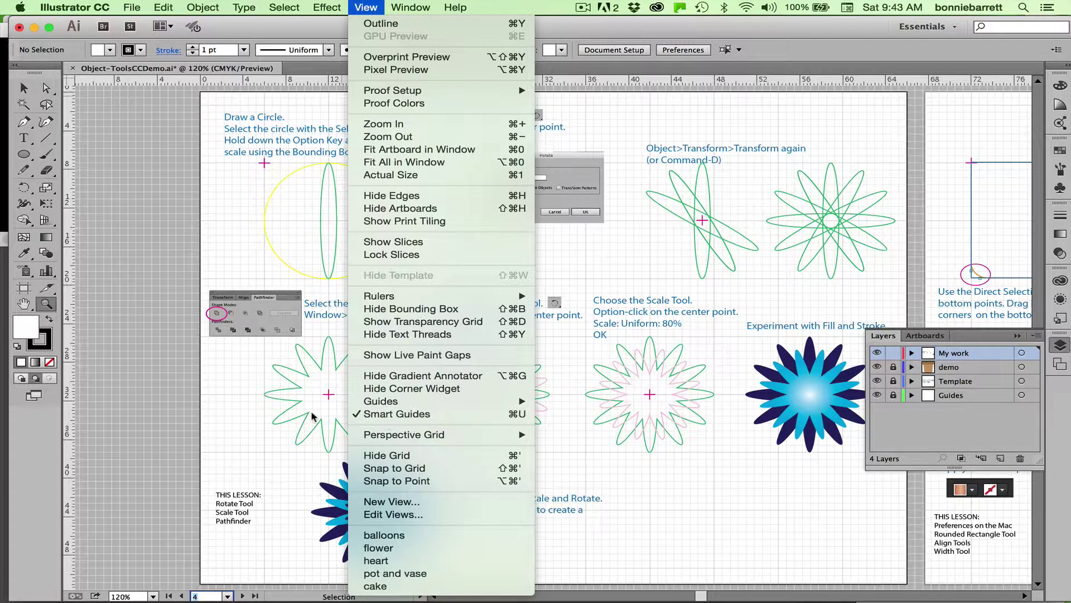
left_click(267, 417)
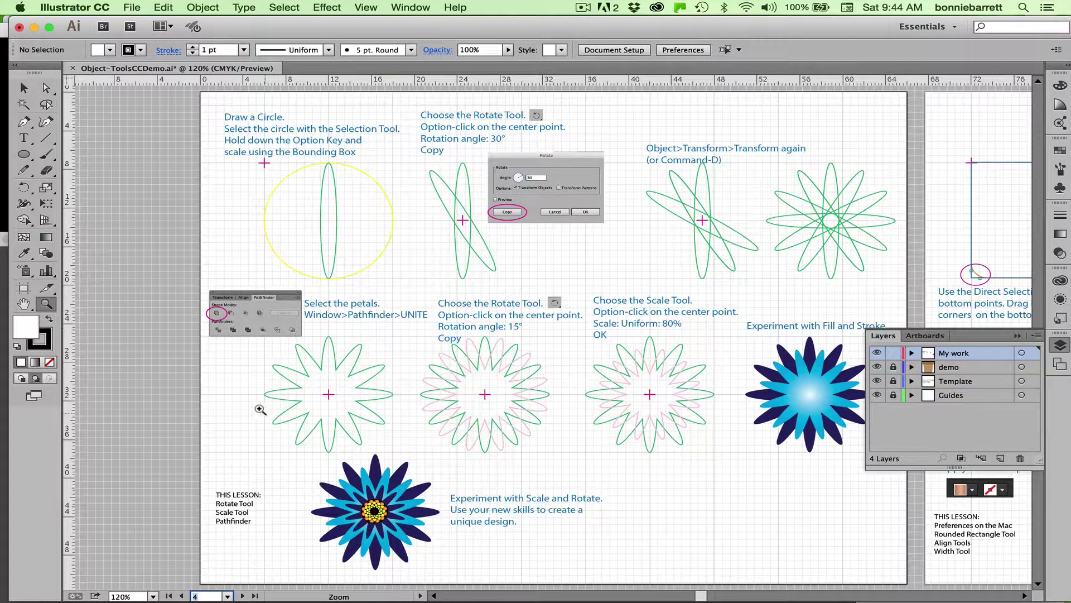
Draw a perfect circle from the yellow guide circle's centre with the Ellipse Tool
left_click(26, 161)
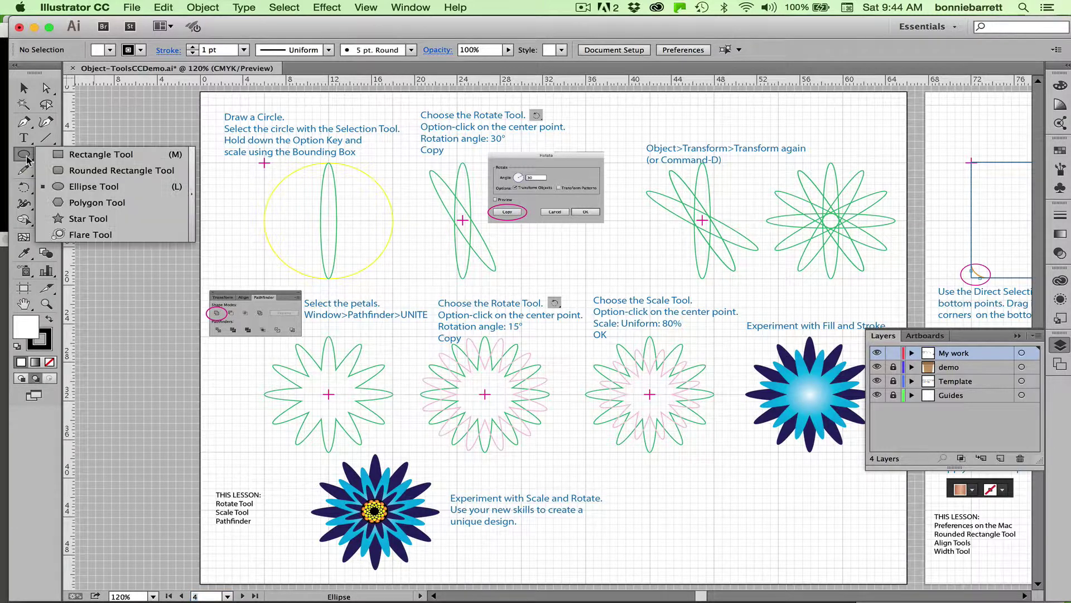
left_click(92, 188)
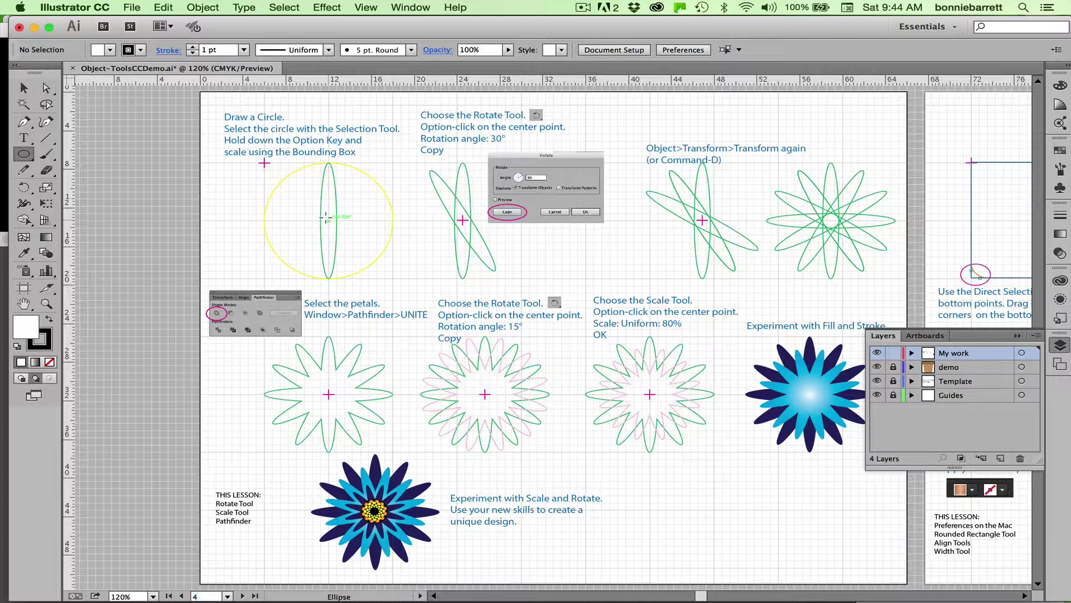
left_click_drag(327, 219, 391, 262)
key("alt")
key("shift")
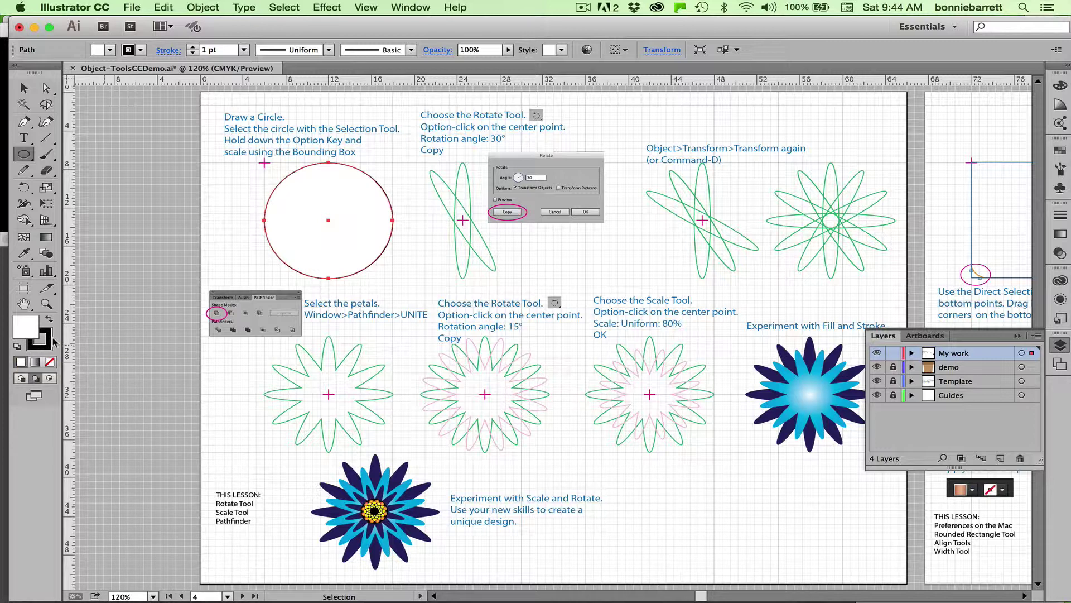
Set the new circle's fill to None, leaving only its stroke
left_click(110, 50)
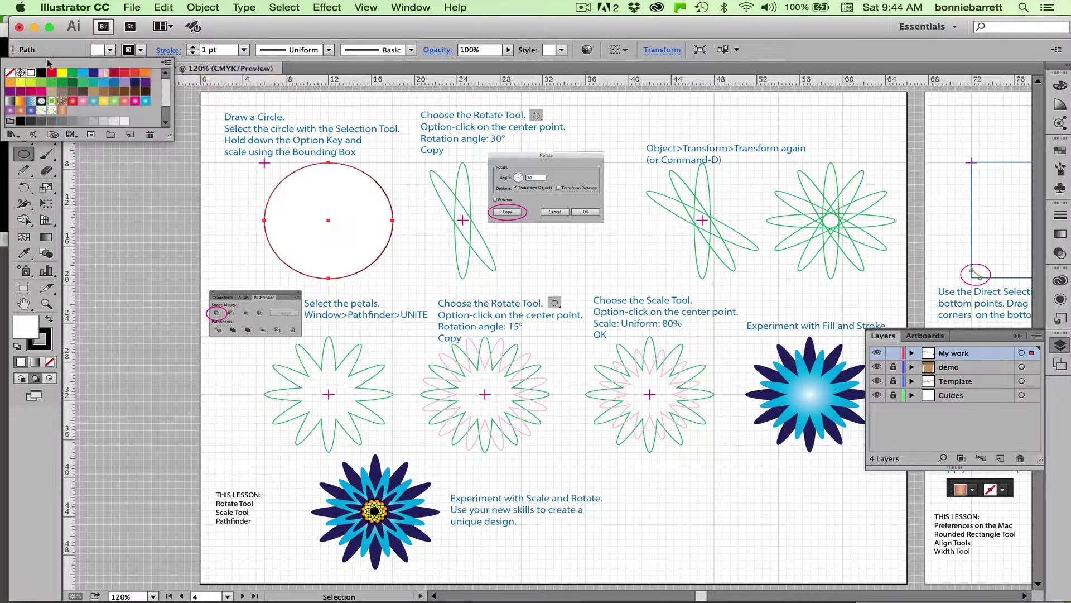
left_click(8, 71)
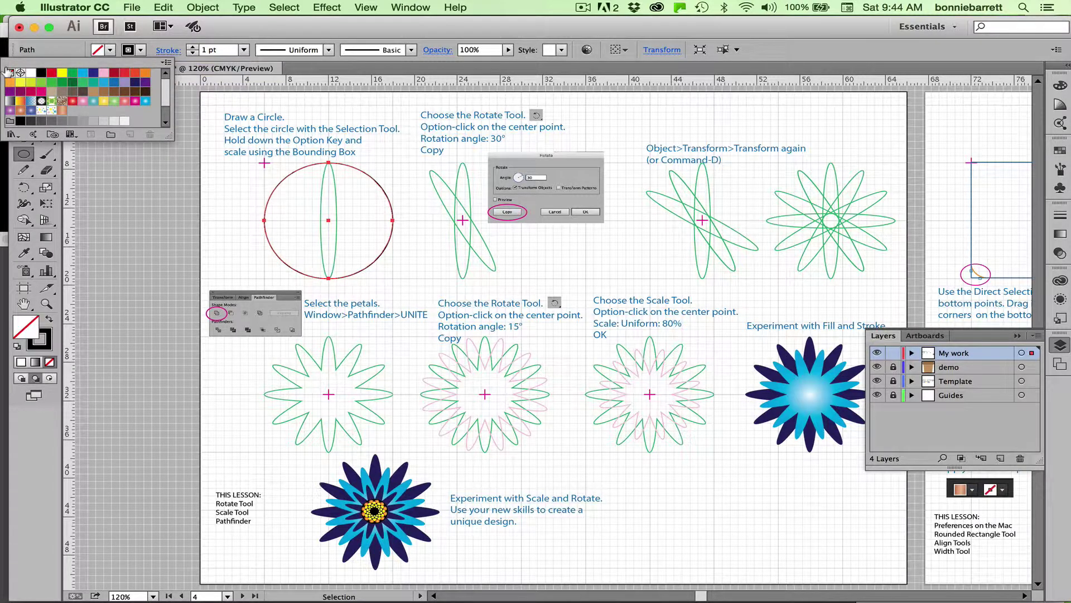
left_click(113, 168)
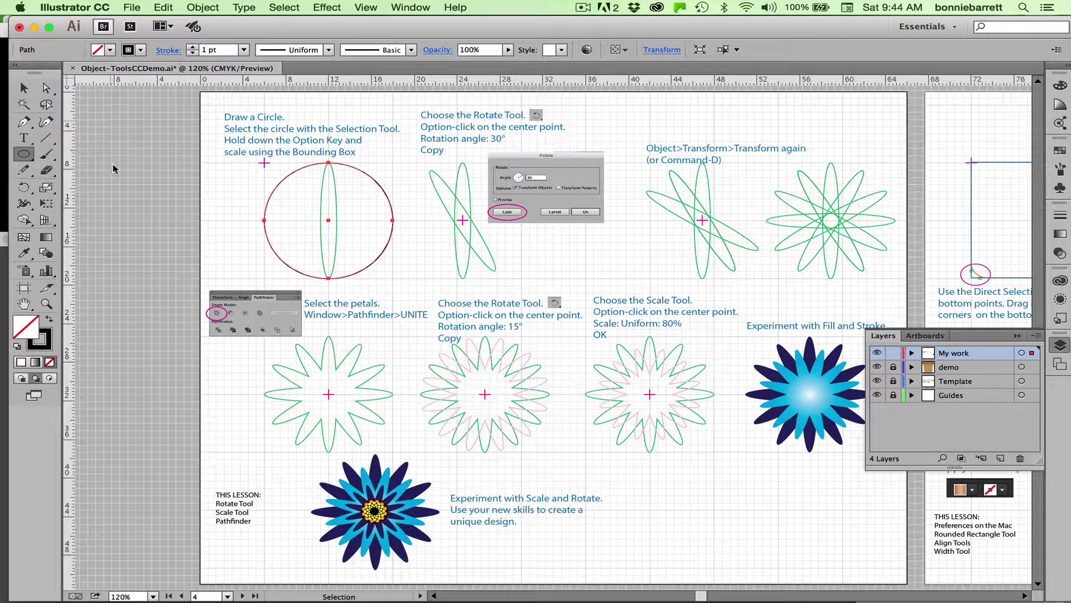
Squeeze the circle from its centre into a tall, narrow petal ellipse using the Selection Tool
left_click(28, 95)
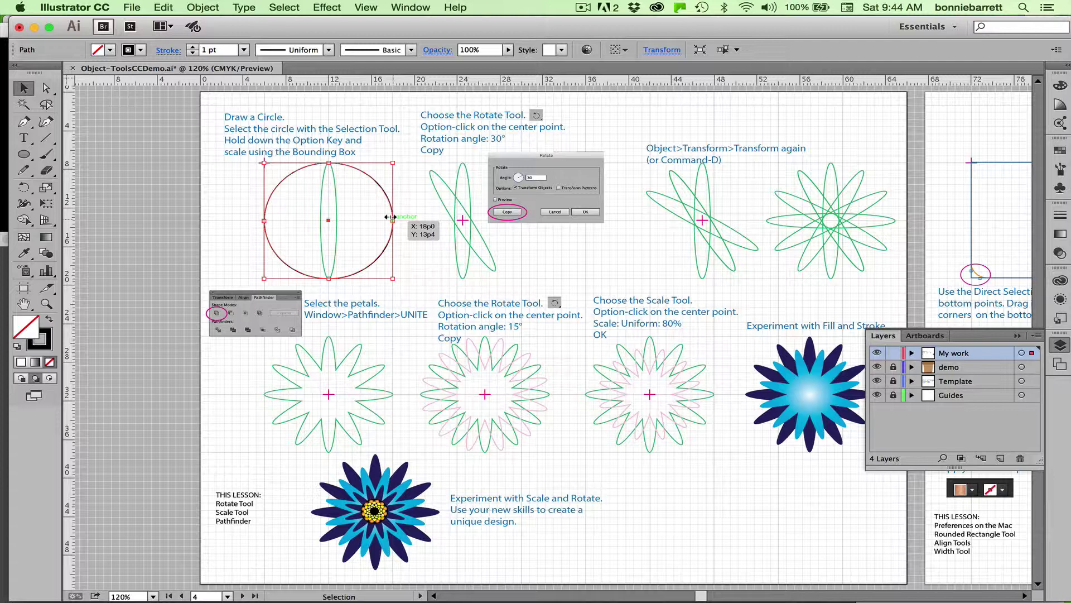
left_click_drag(391, 216, 316, 214)
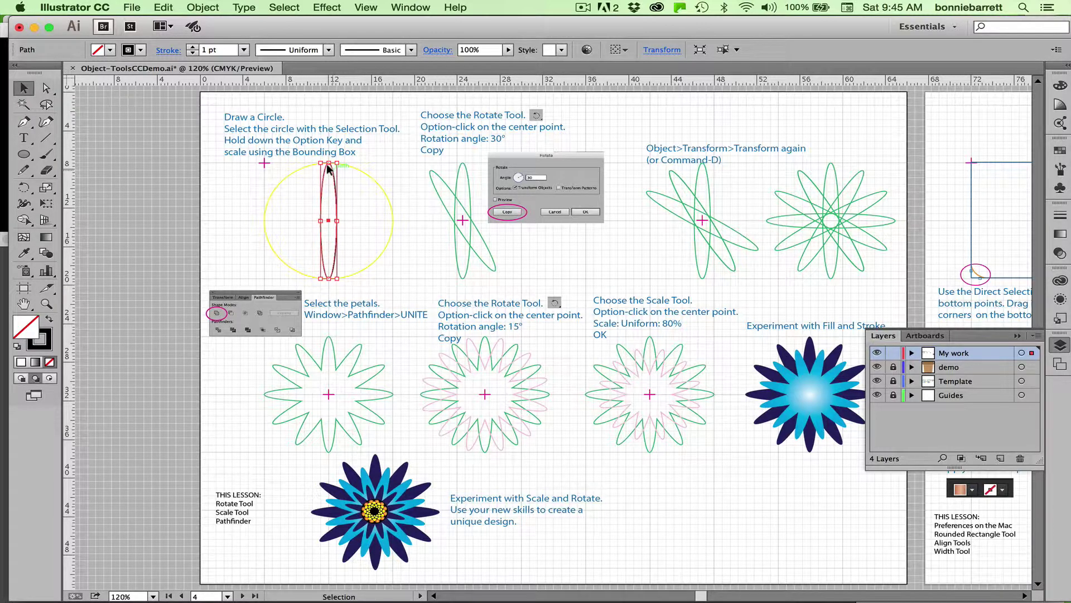
Drag a straight copy of the narrow ellipse right onto the Rotate Tool example's vertical petal
left_click_drag(326, 165, 463, 167)
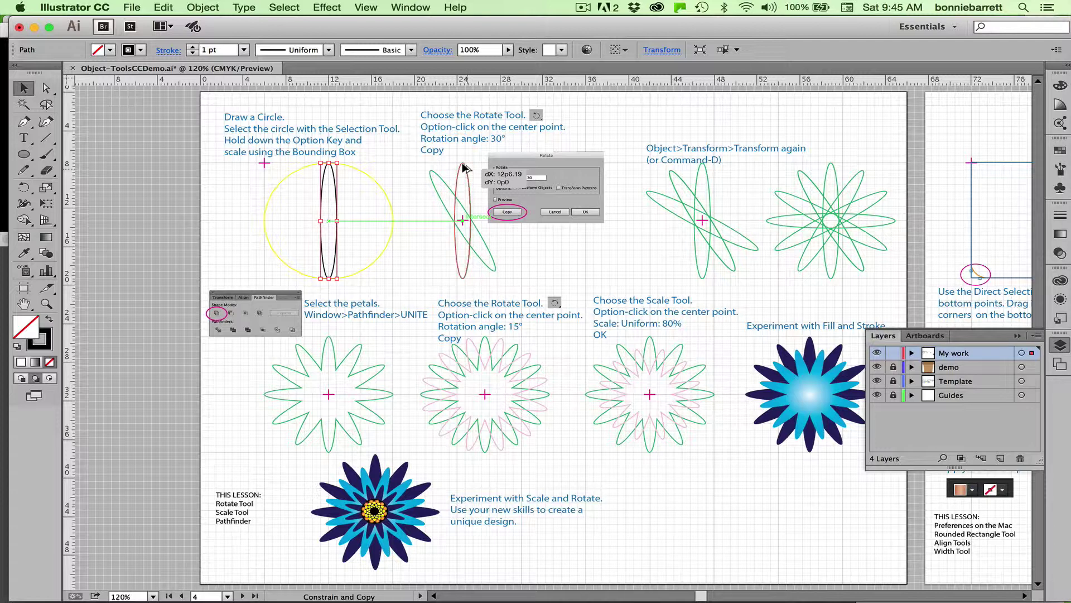
left_click_drag(463, 166, 463, 167)
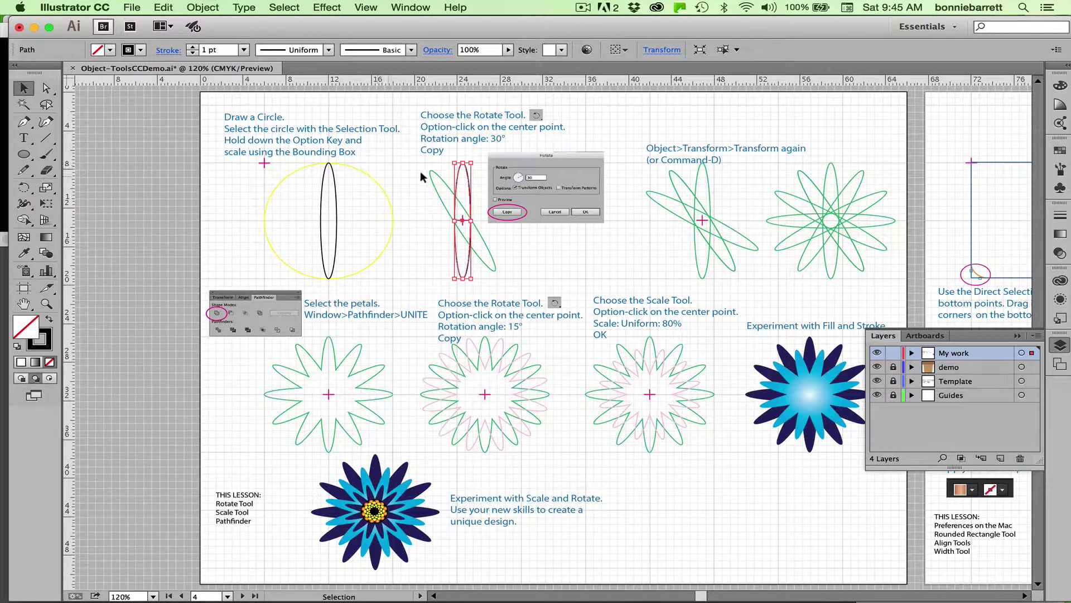
Zoom in on the Rotate Tool example and return to the Rotate Tool
left_click(26, 191)
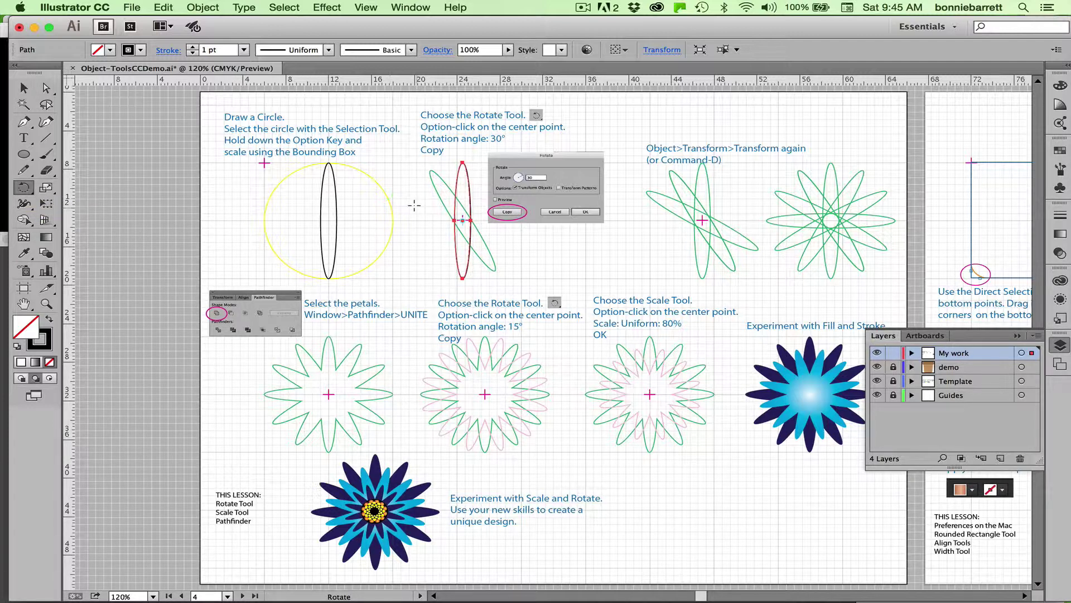
left_click(46, 303)
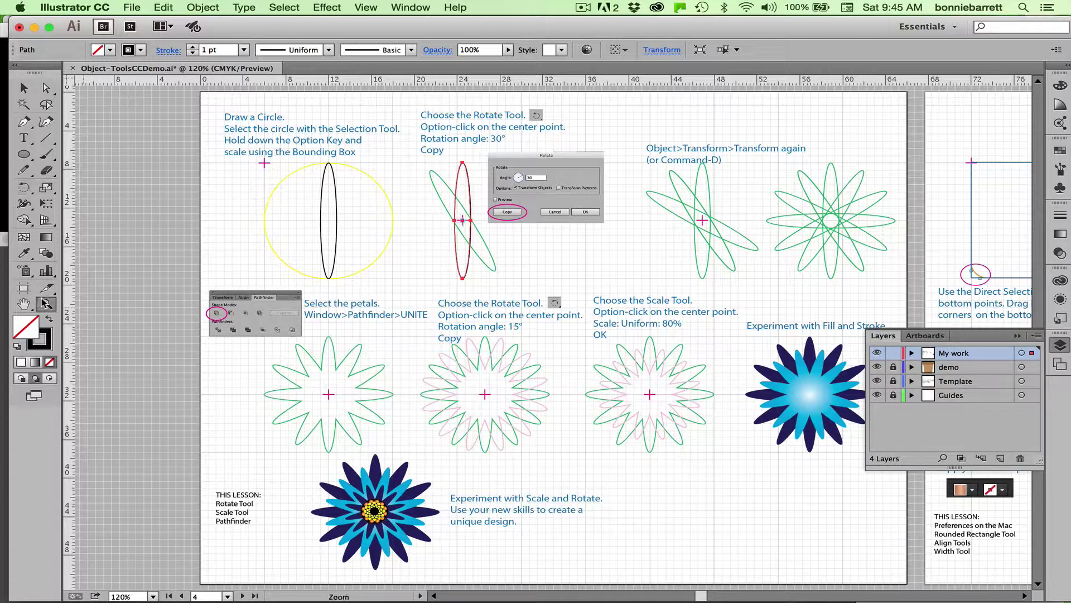
left_click_drag(393, 143, 608, 360)
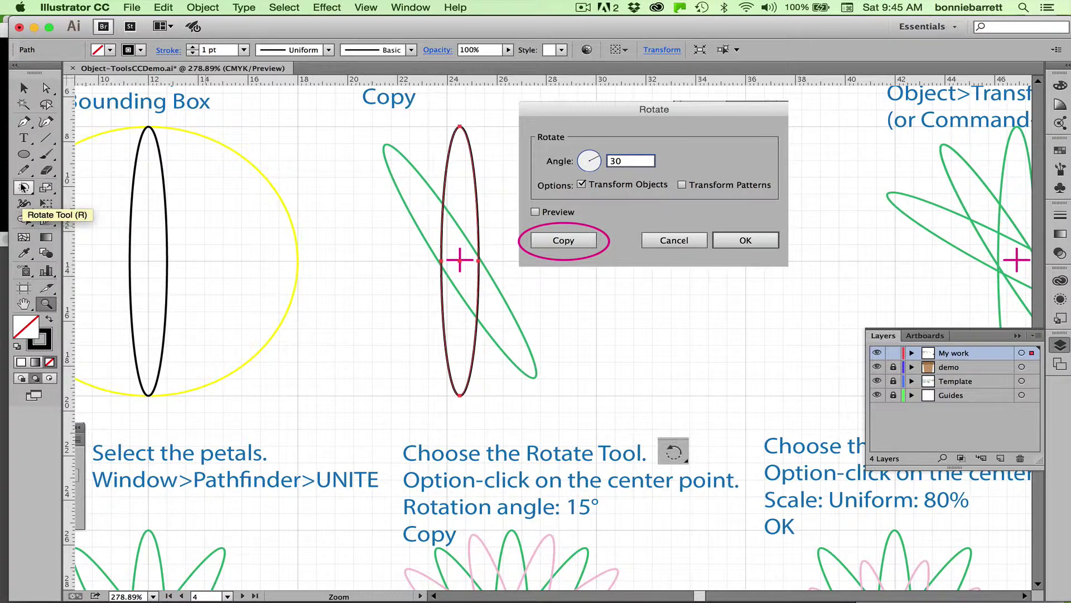
left_click(23, 187)
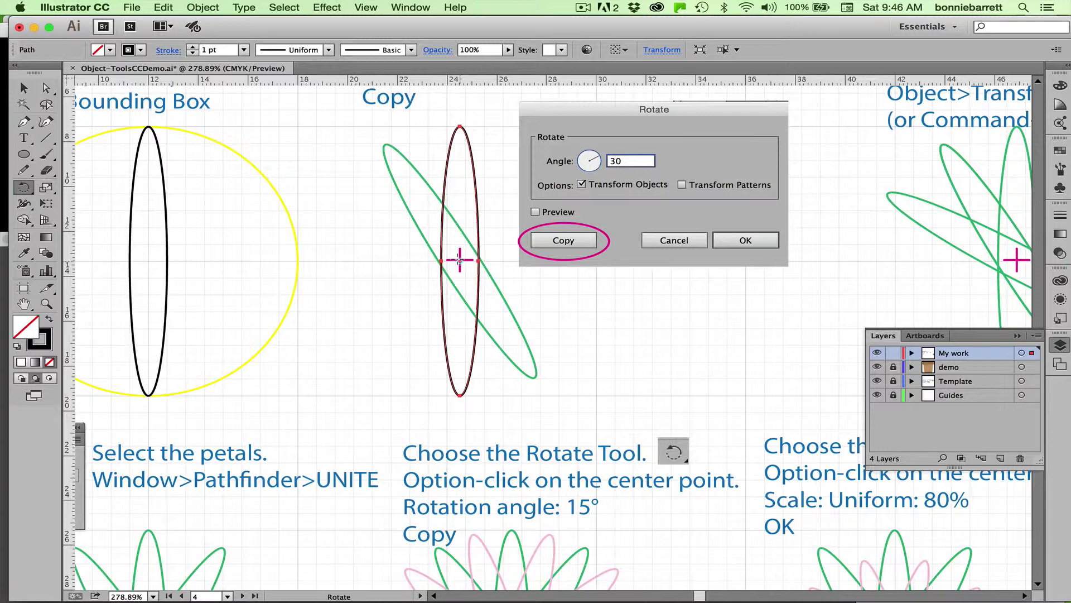
Make a copy of the ellipse rotated 30° about its centre, then zoom in on both
left_click(459, 260, "alt")
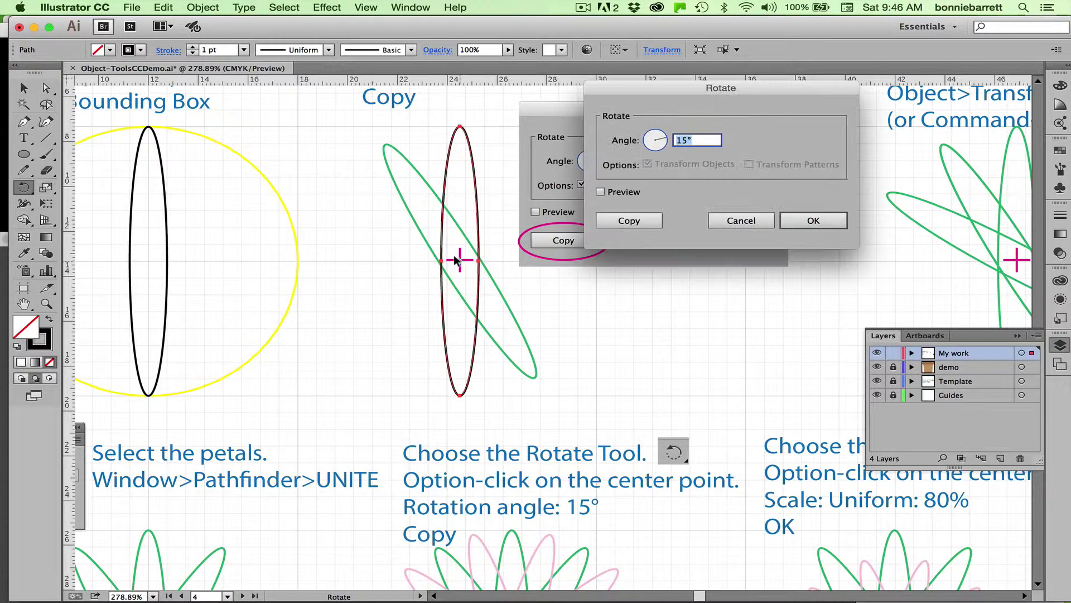
left_click_drag(659, 89, 593, 109)
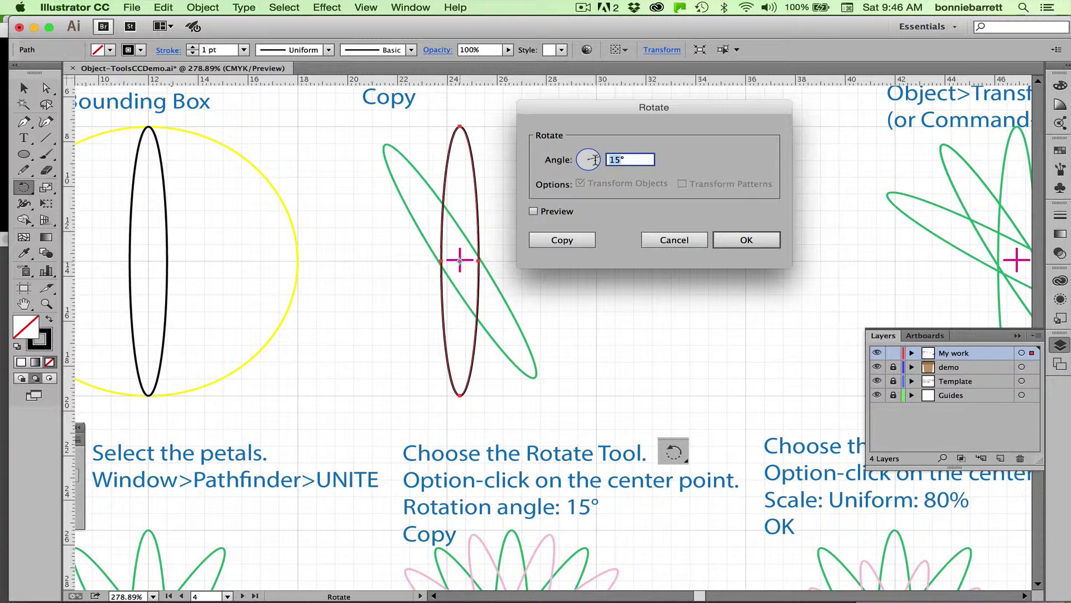
type("30")
left_click(556, 240)
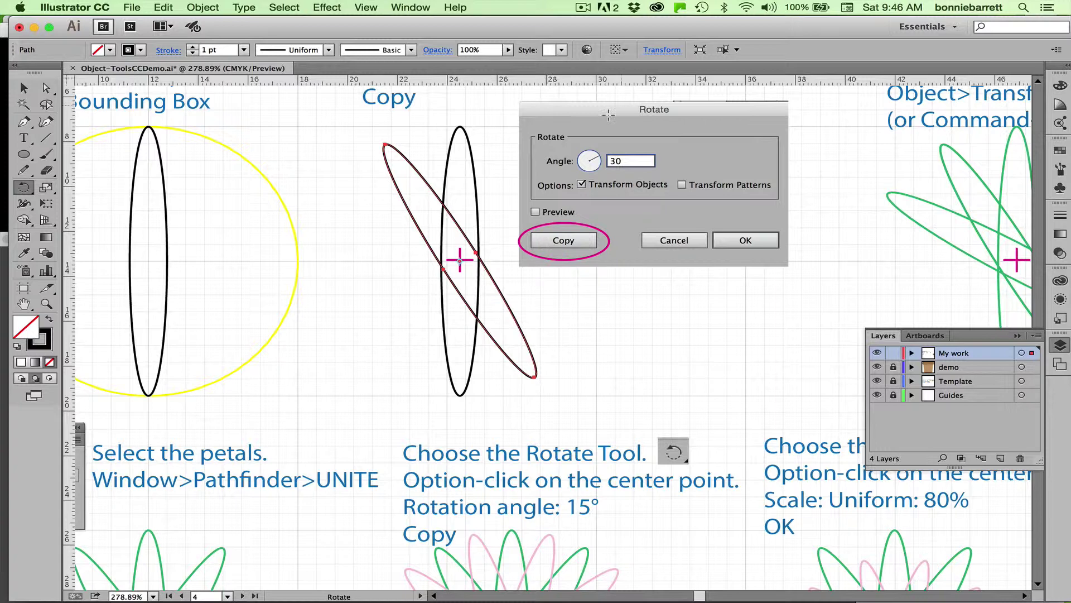
left_click(46, 304)
left_click_drag(340, 119, 612, 408)
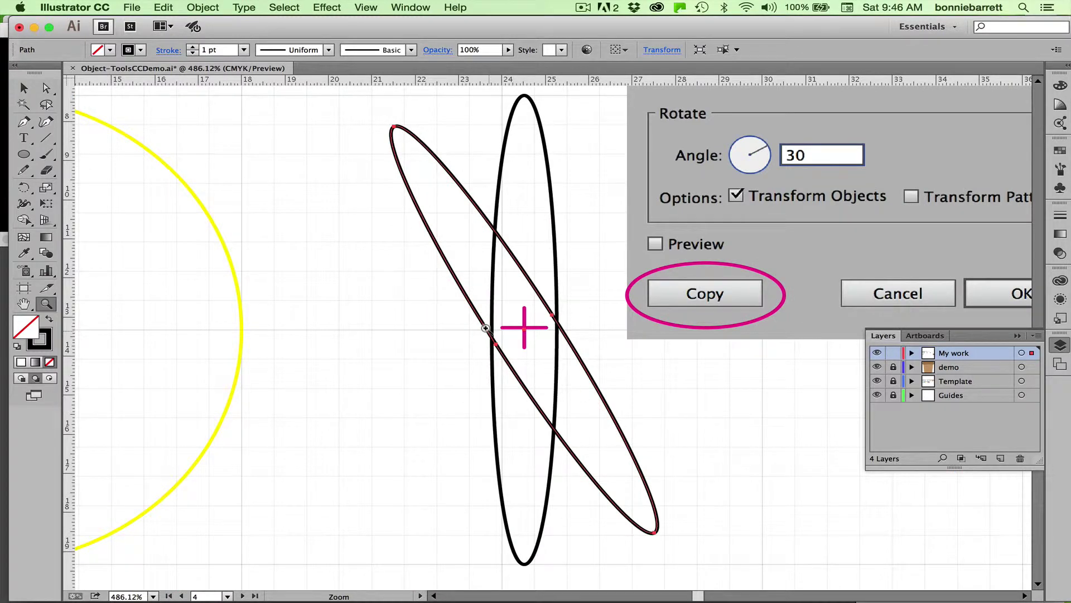
Repeat the 30° rotated copy with Transform Again to complete a ring of six ellipses
left_click(192, 7)
mouse_move(200, 24)
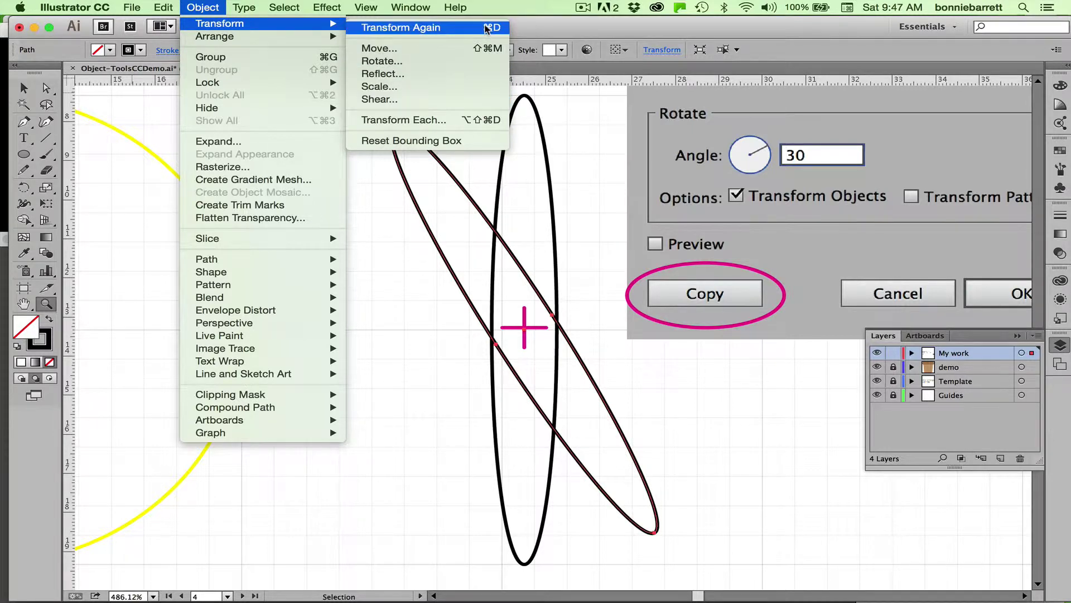
left_click(562, 32)
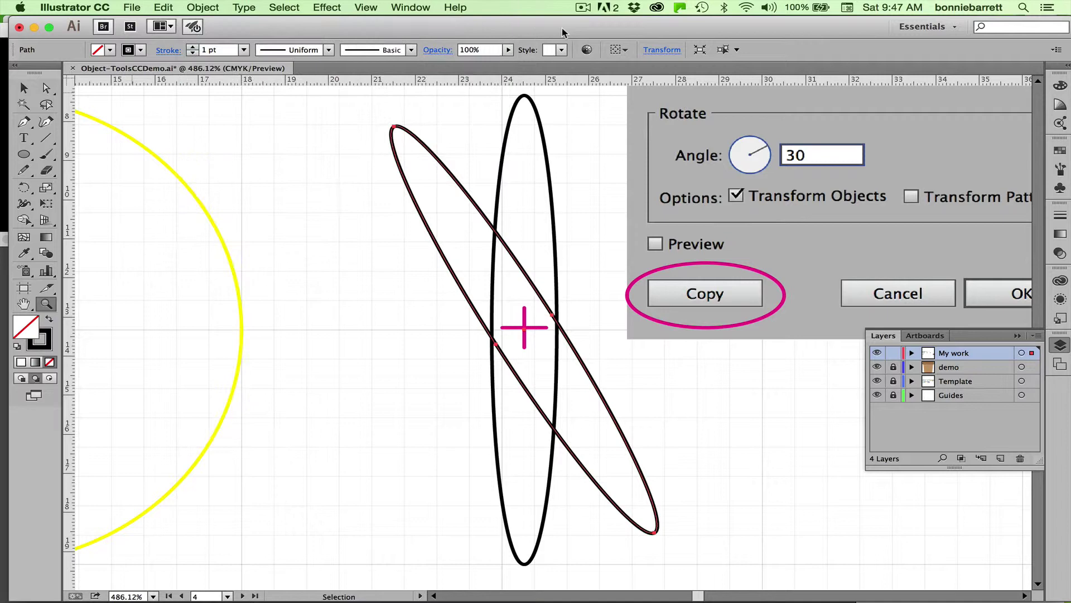
left_click(203, 6)
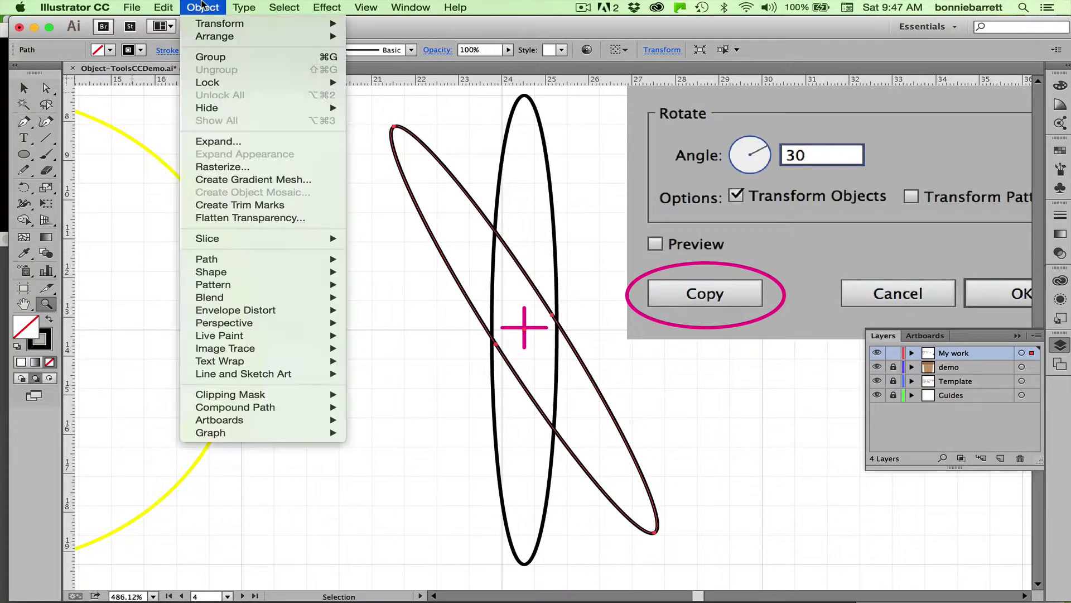
mouse_move(217, 23)
left_click(373, 26)
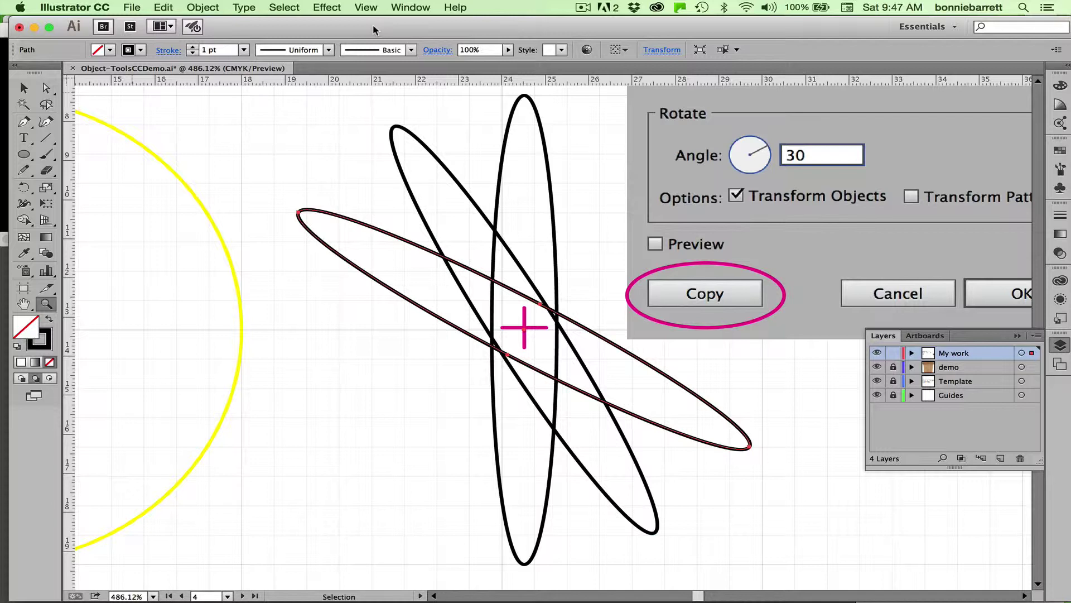
key("super+d")
key("super+d")
key("super+d")
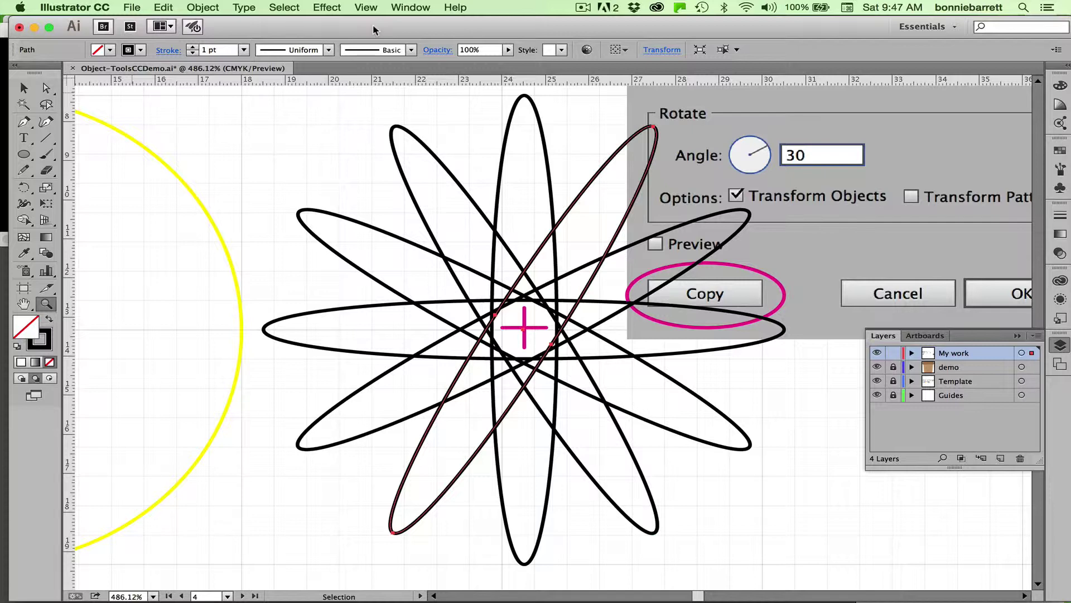
Zoom out and marquee-select all six ellipse petals
key("super+minus")
key("super+minus")
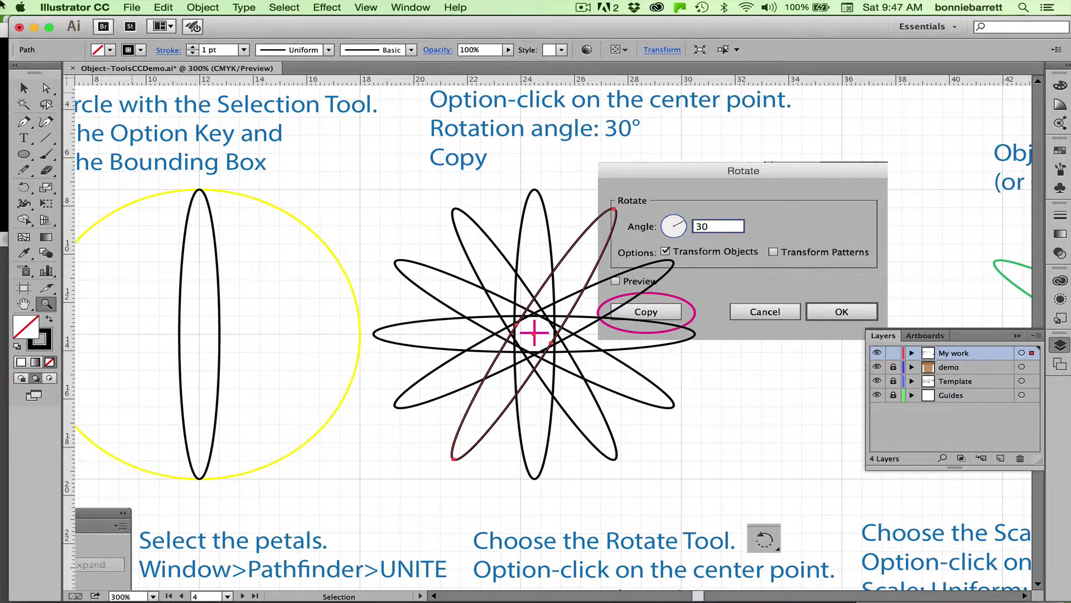
left_click(24, 87)
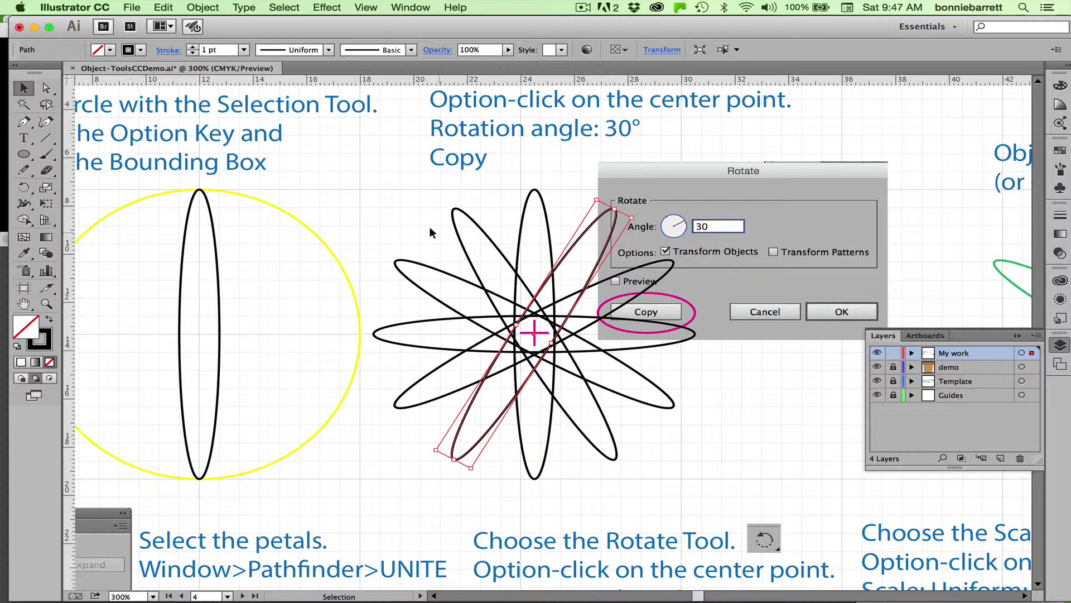
left_click_drag(403, 221, 677, 455)
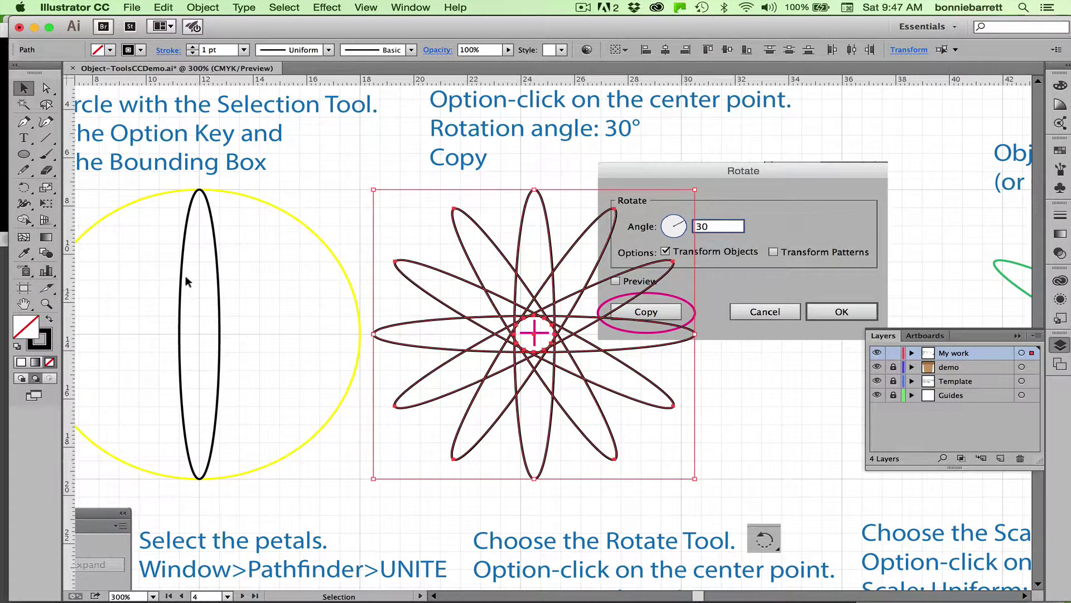
Unite the selected petals into one flower outline using the Pathfinder panel
left_click(408, 9)
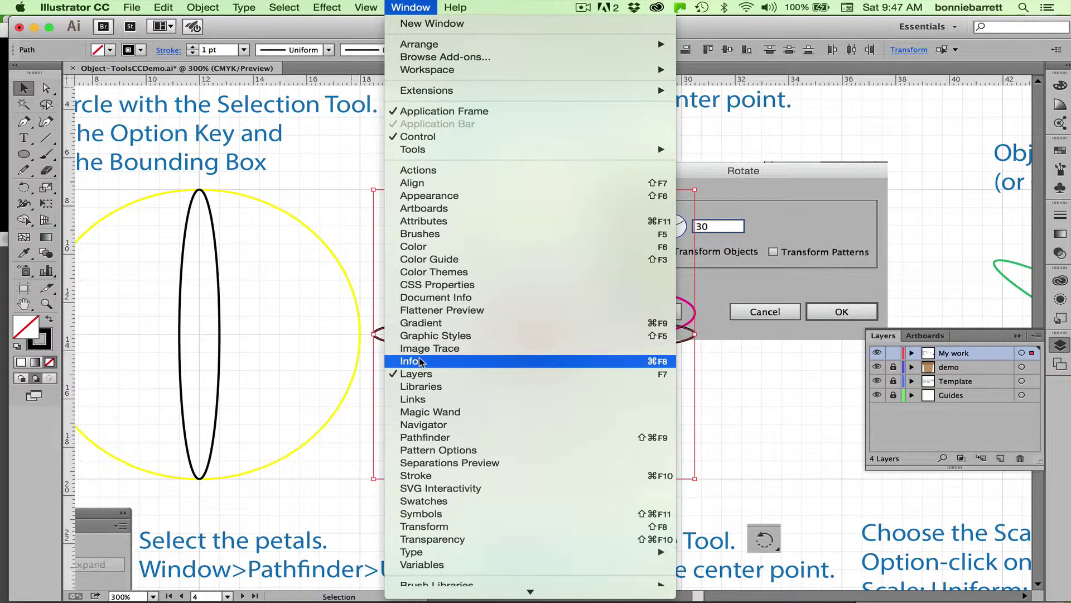
left_click(424, 437)
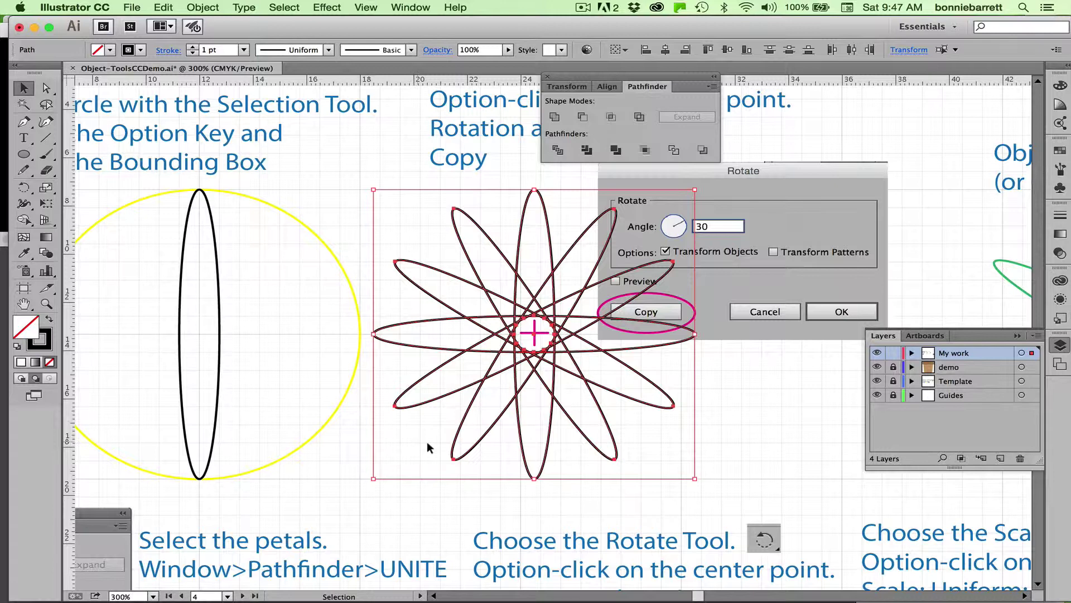
left_click(555, 117)
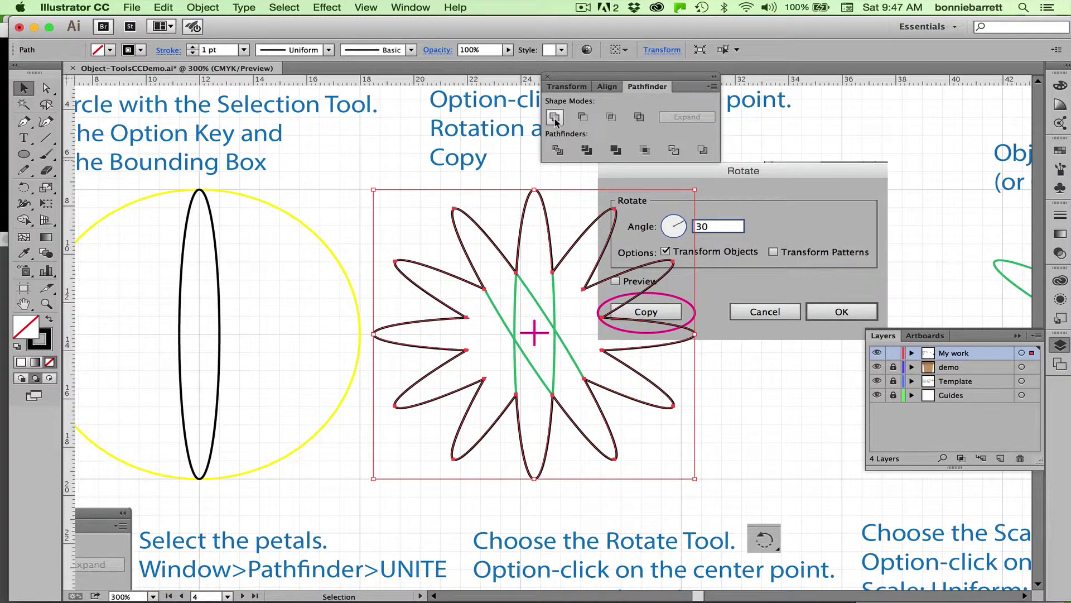
key("super+minus")
key("super+minus")
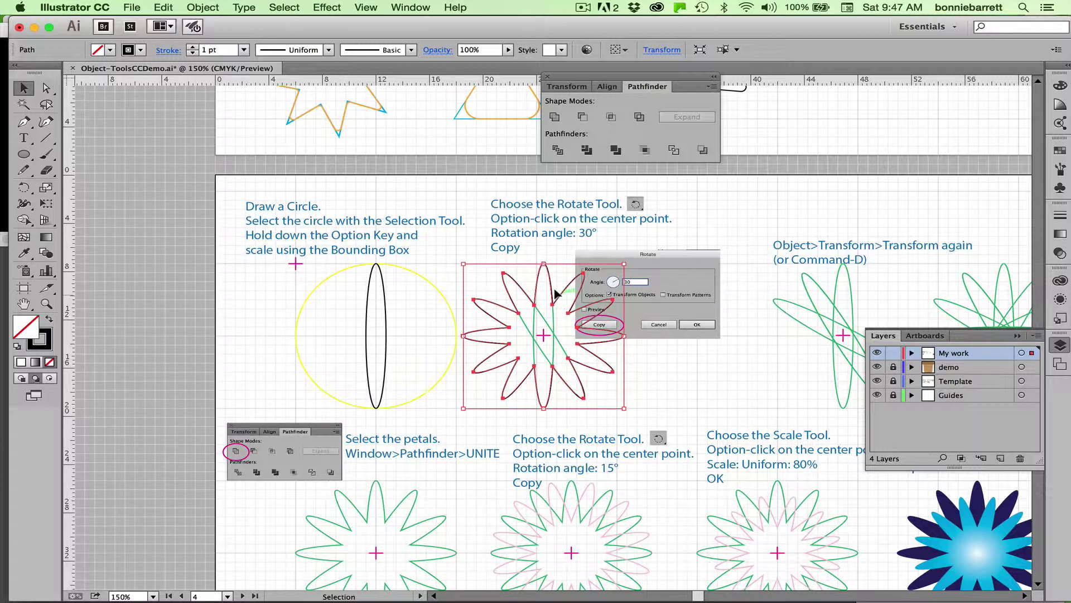
Move the united flower onto the first flower template and pan to the lower lesson area
left_click_drag(563, 292, 389, 509)
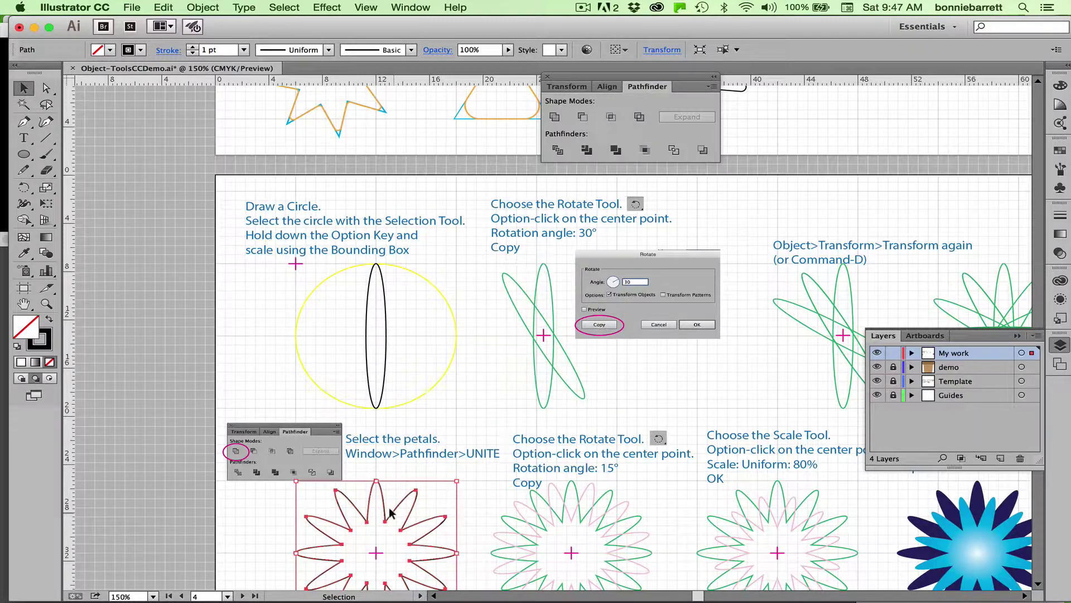
left_click(46, 303)
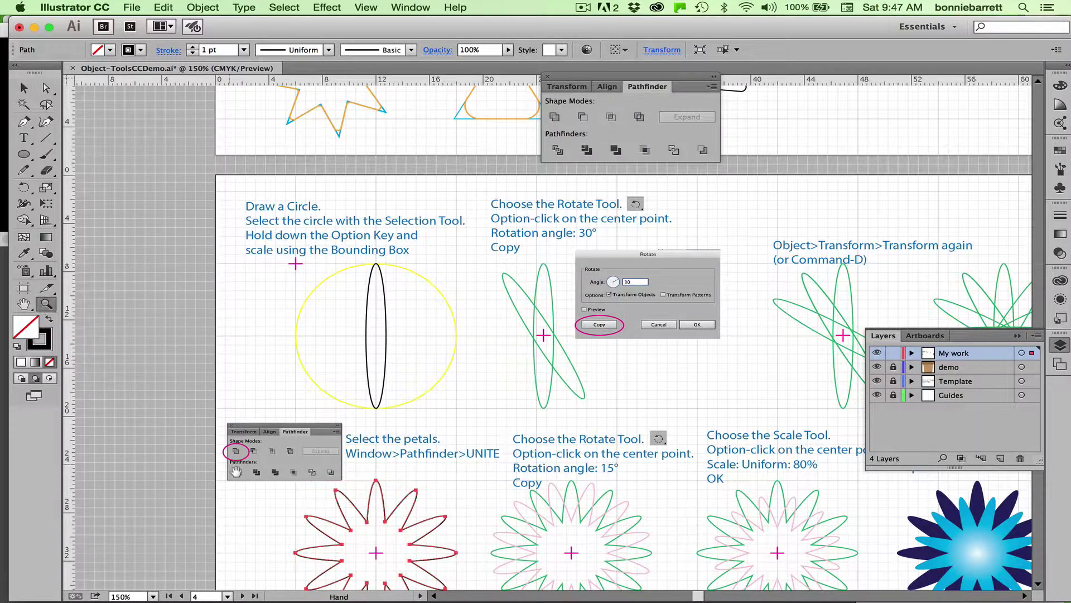
key("space")
left_click_drag(380, 524, 374, 272)
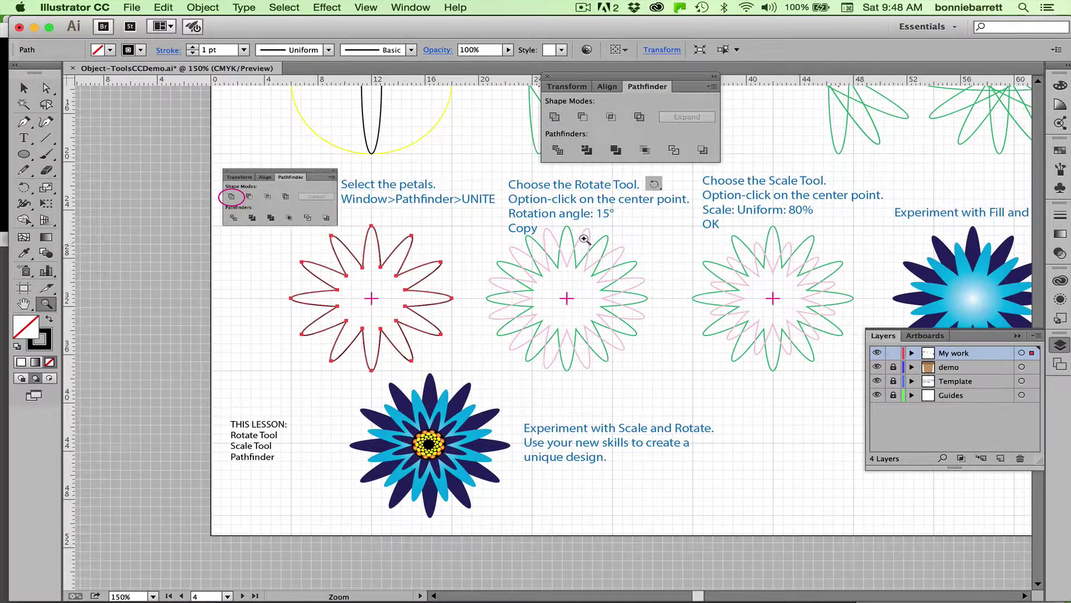
Copy the flower onto the middle template and delete the accidental extra duplicate
left_click(23, 88)
left_click(291, 298)
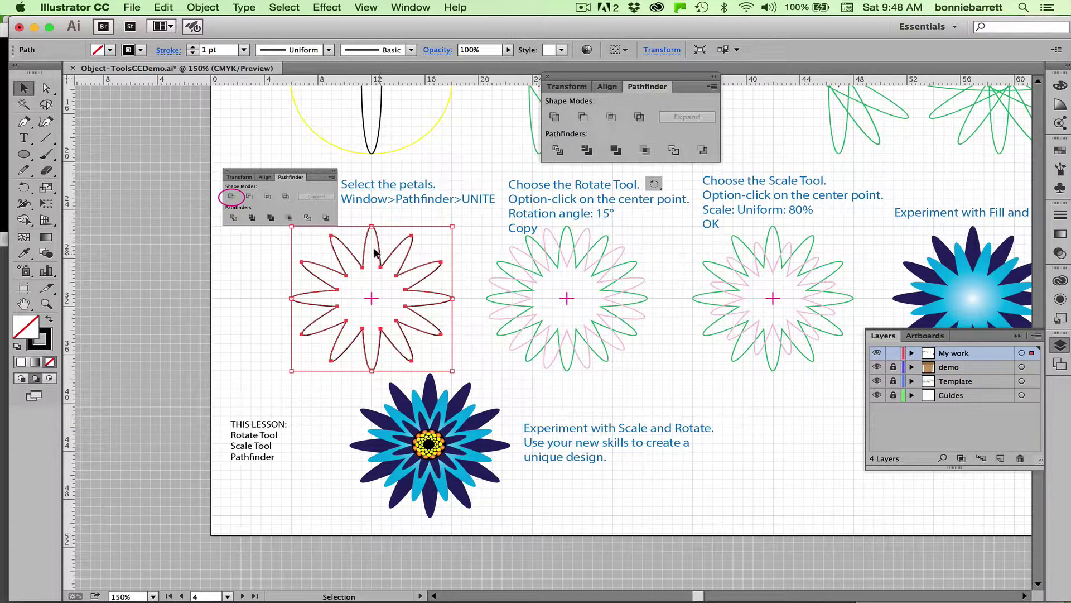
left_click_drag(374, 252, 569, 260)
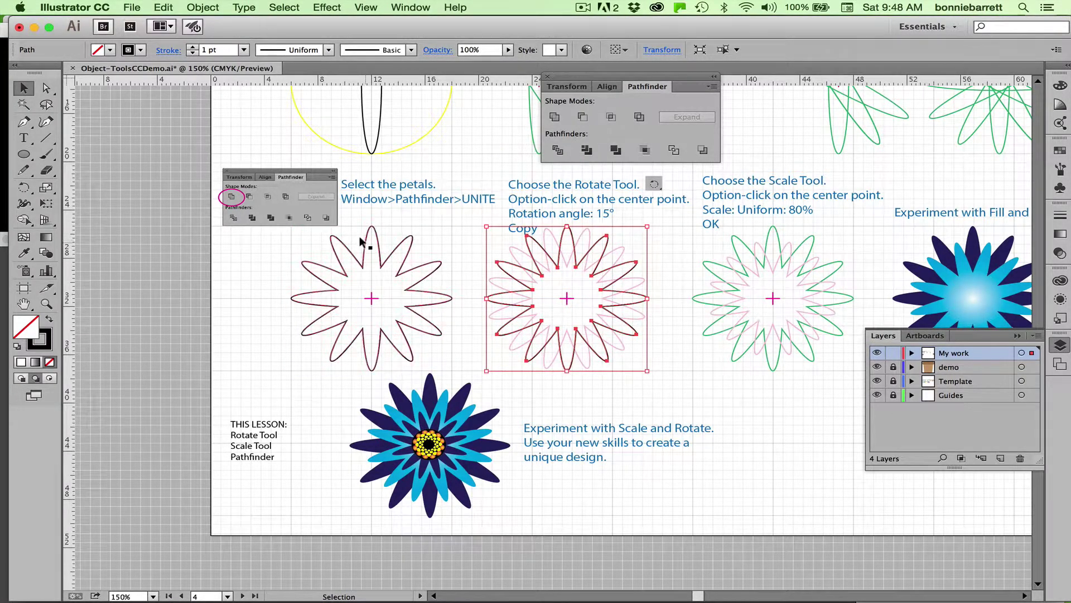
left_click_drag(362, 241, 305, 249)
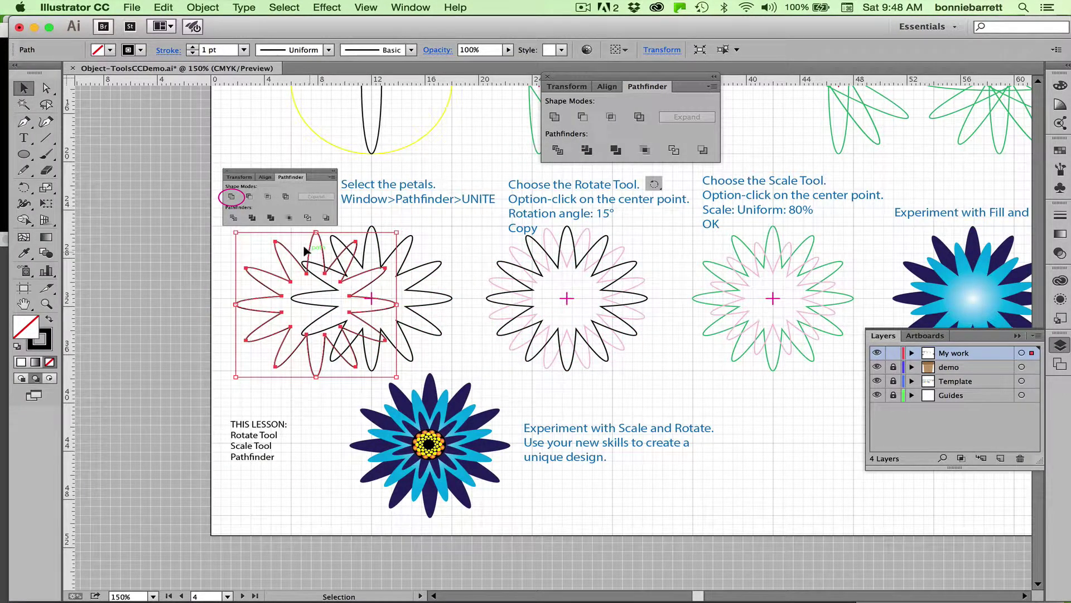
key("Delete")
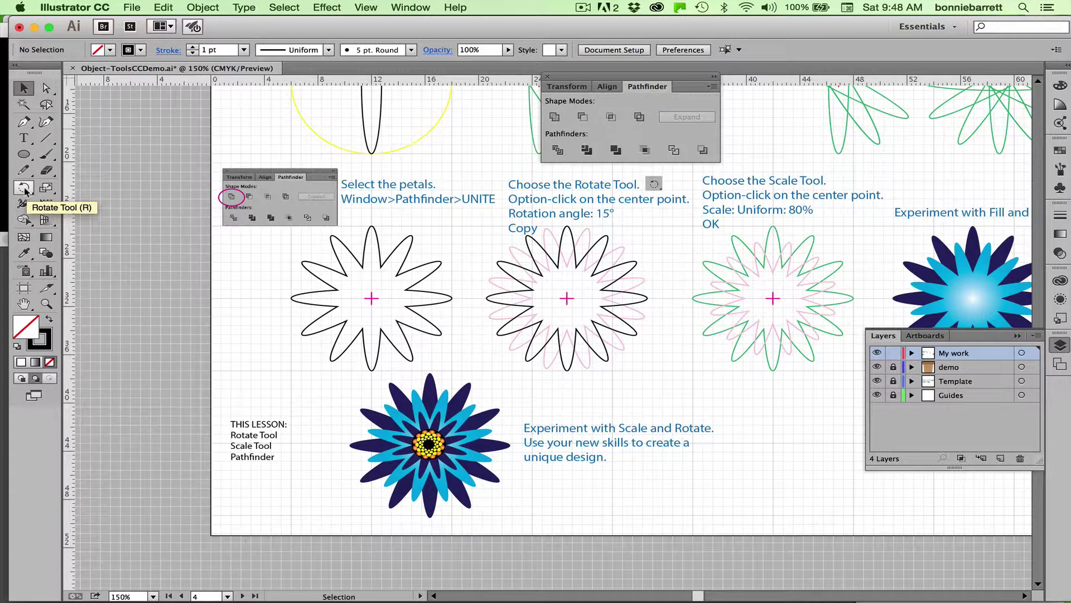
Make a 15° rotated copy of the middle flower about its centre
left_click(568, 248)
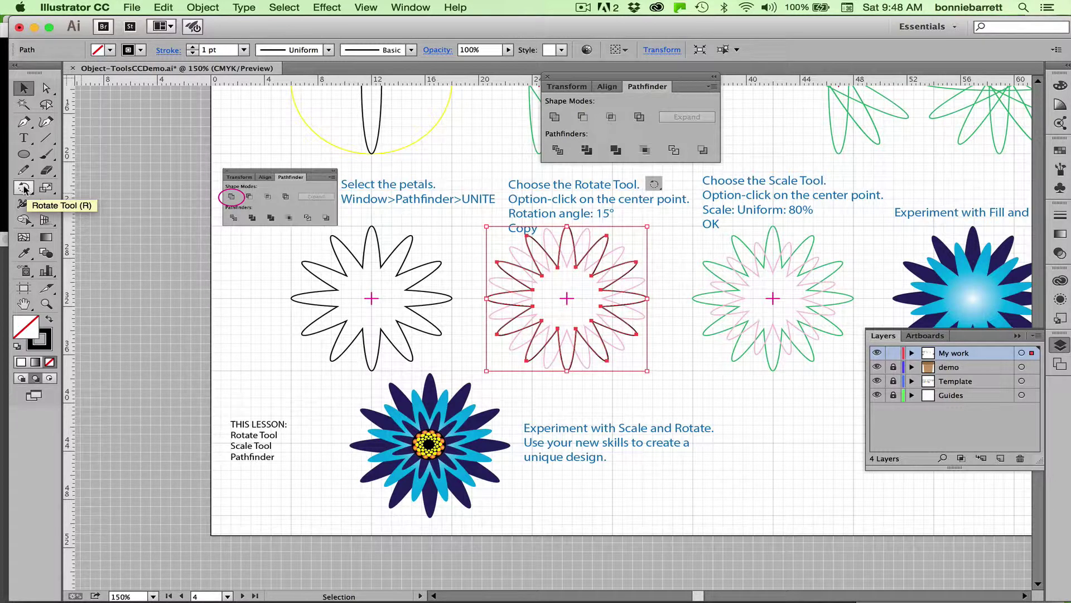
left_click(24, 188)
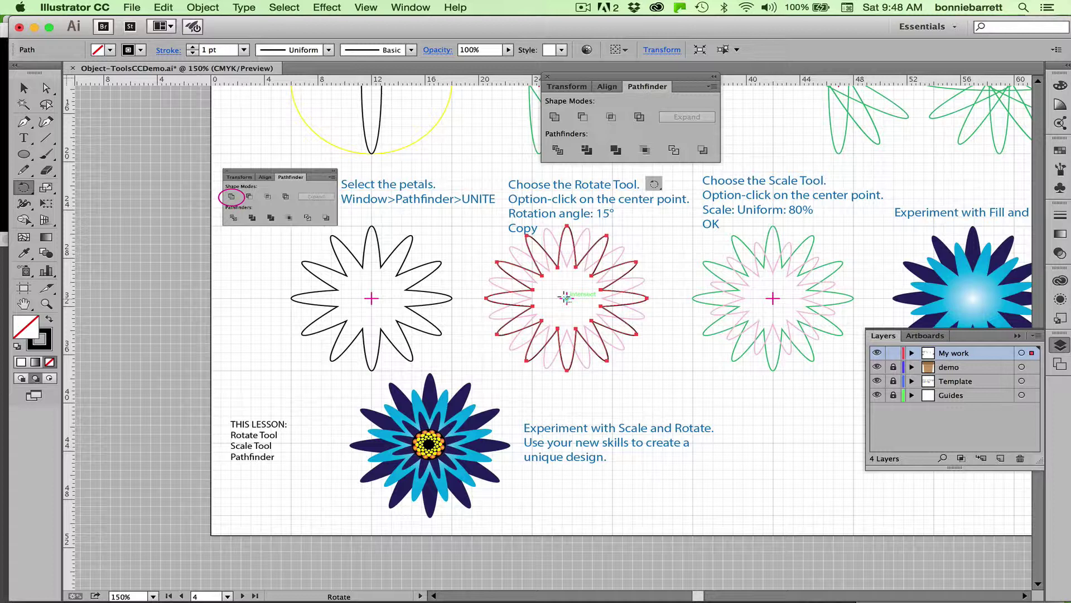
left_click(565, 297, "alt")
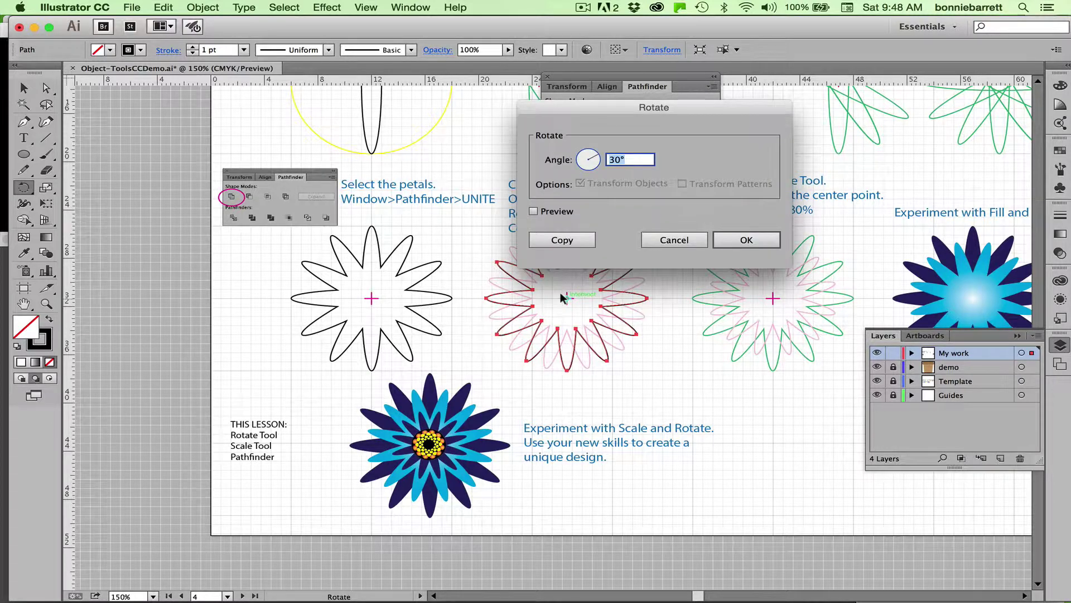
type("15")
left_click(571, 241)
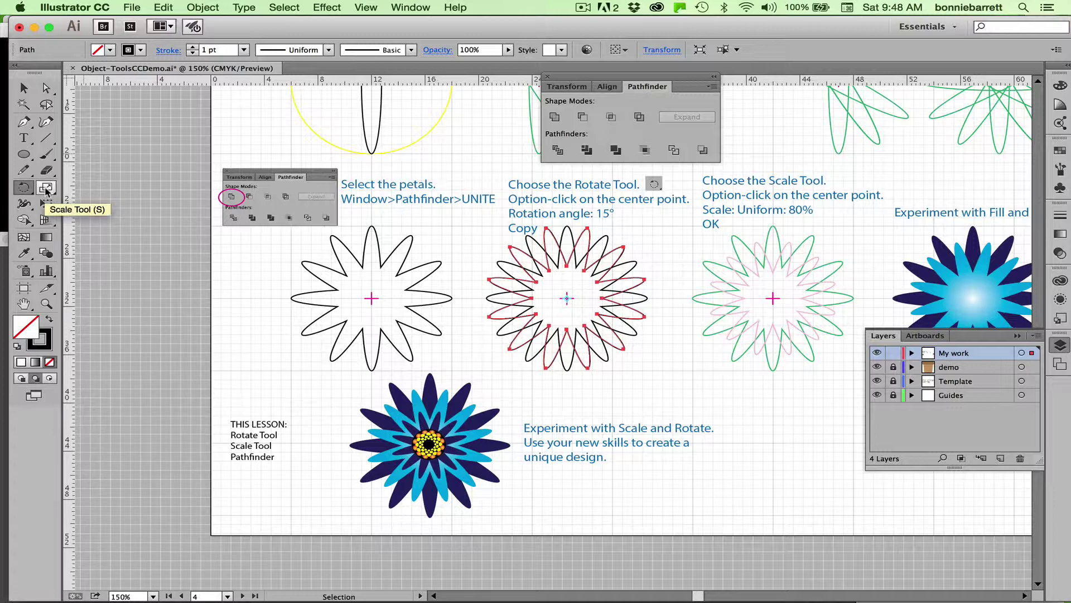
Scale the rotated flower copy uniformly to 80% about its centre so it nests inside the original
left_click(45, 188)
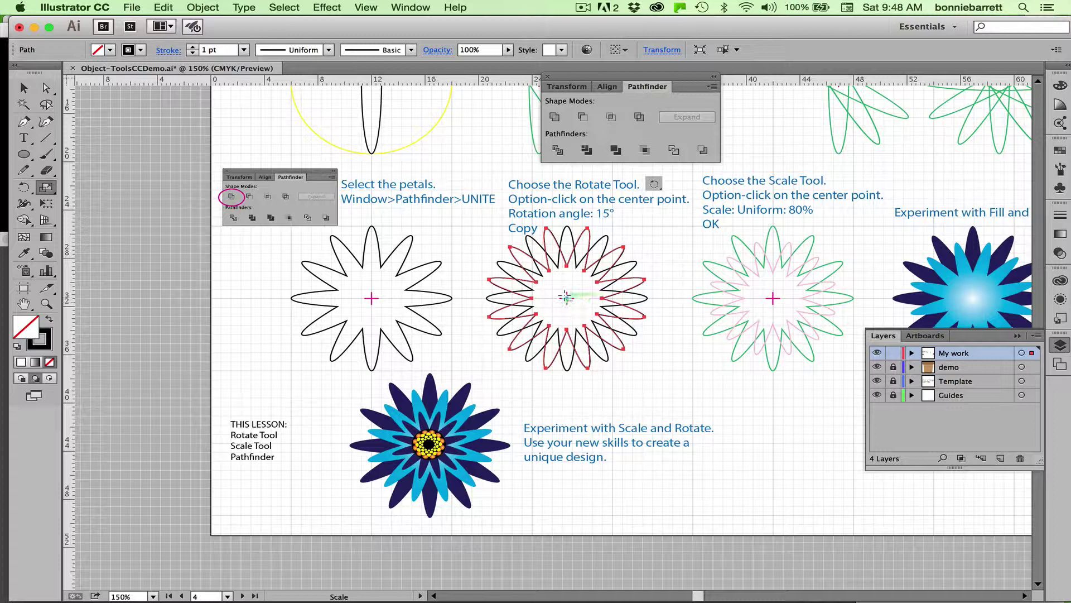
left_click(562, 295, "alt")
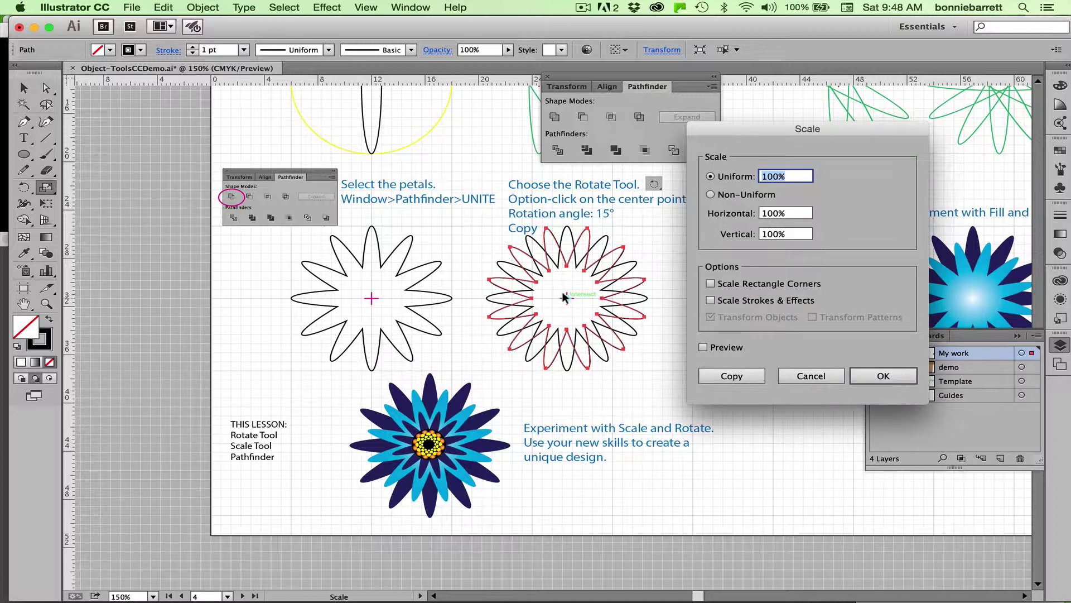
type("80")
left_click(884, 377)
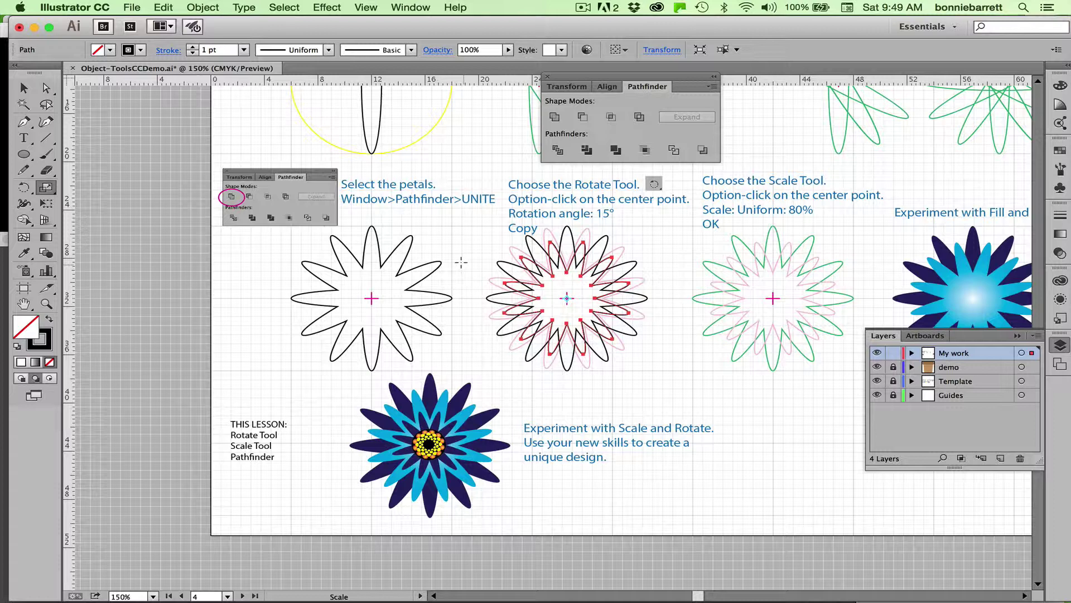
Fill the original unrotated flower with dark navy
left_click(24, 87)
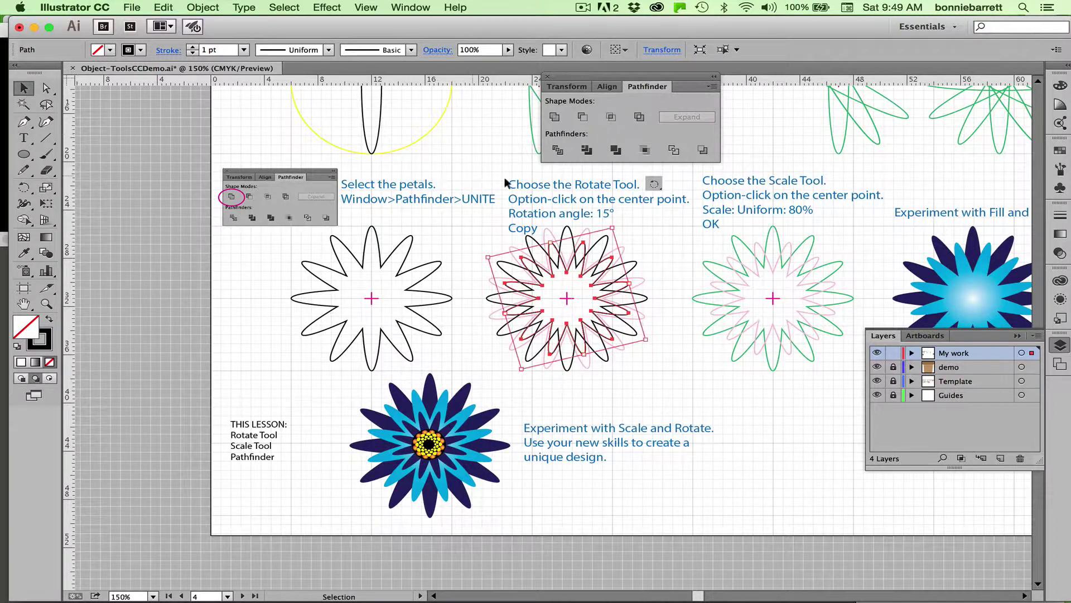
left_click(558, 226)
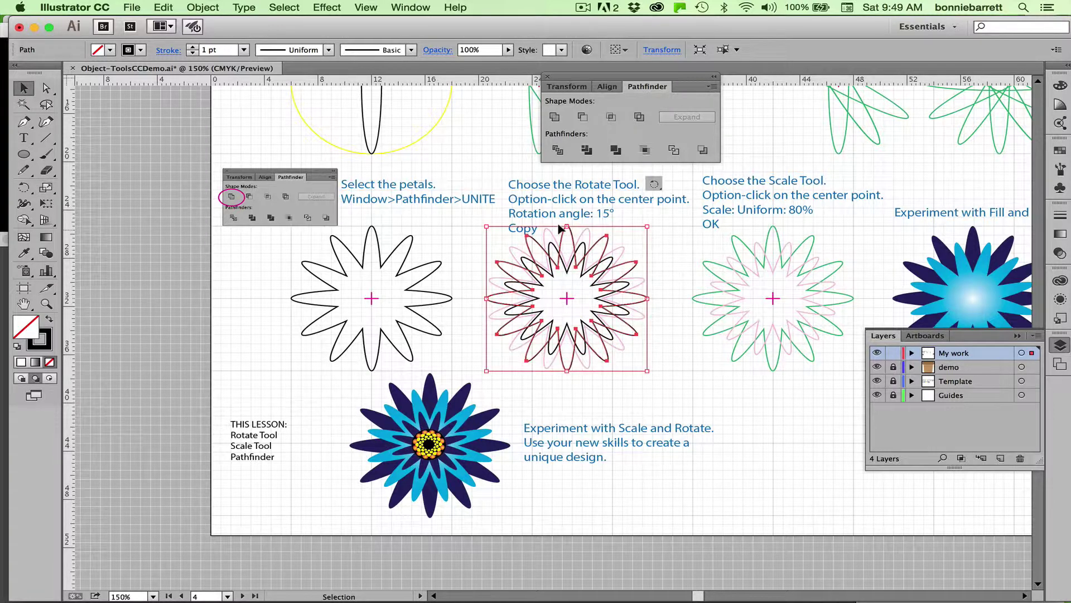
left_click(1059, 151)
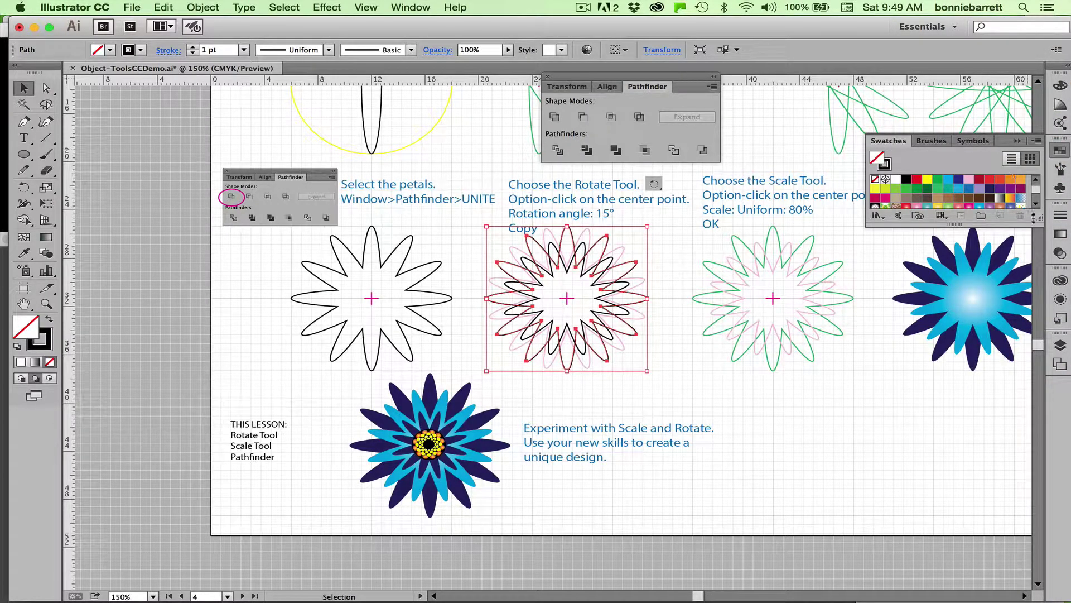
left_click_drag(1038, 223, 1037, 342)
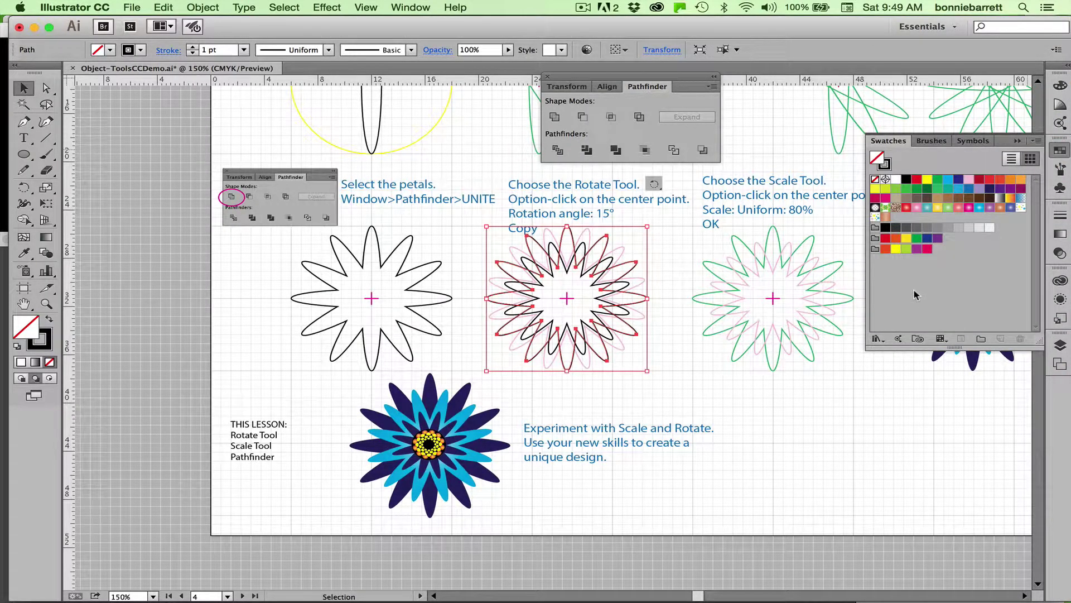
left_click(979, 207)
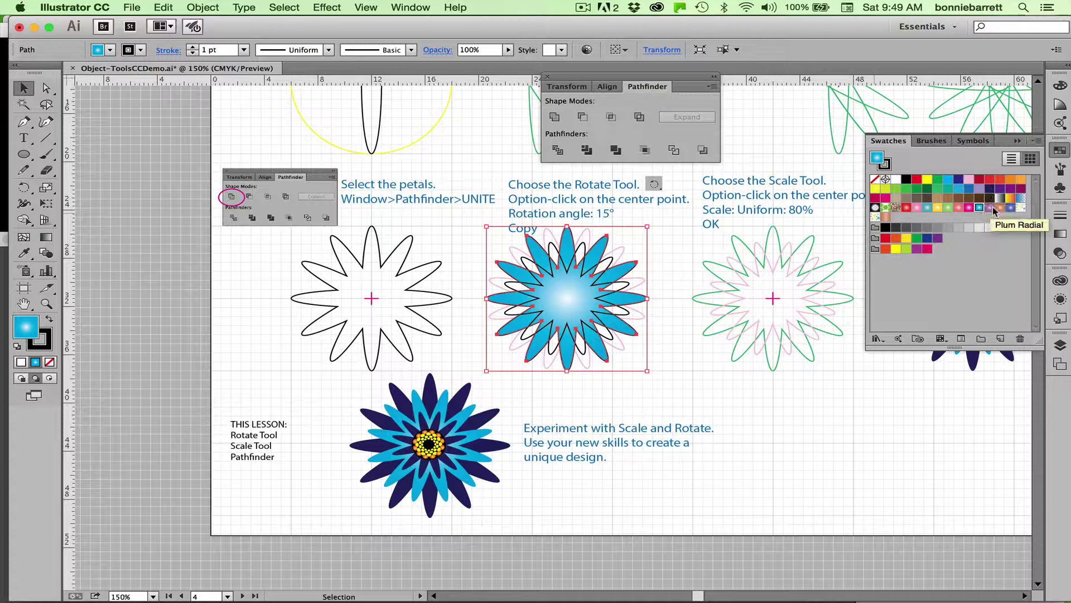
left_click(987, 189)
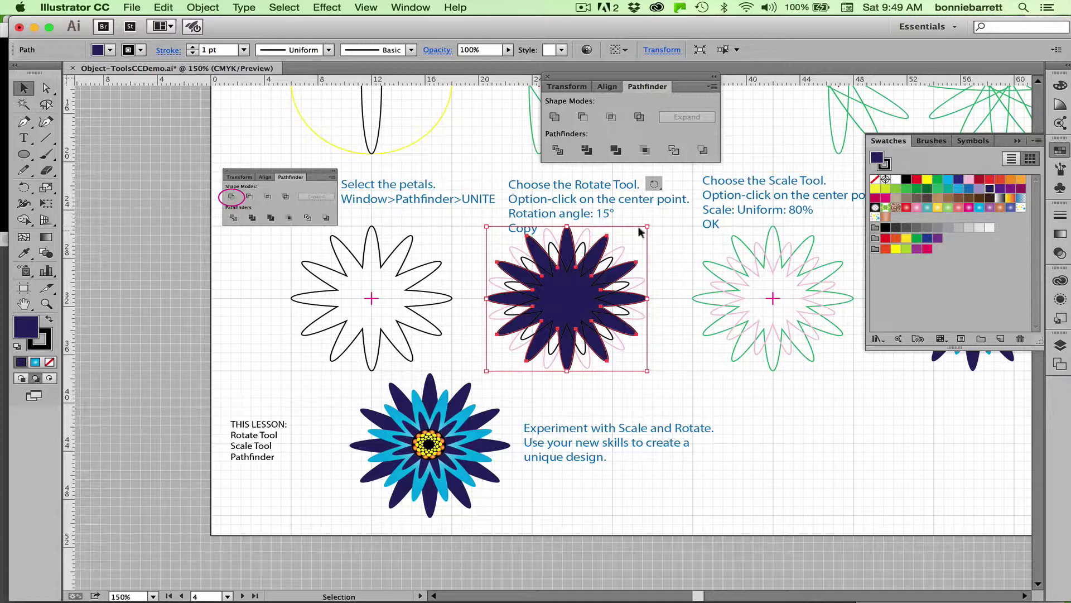
Fill the smaller rotated copy with the cyan radial gradient and zoom in on it
left_click(578, 239)
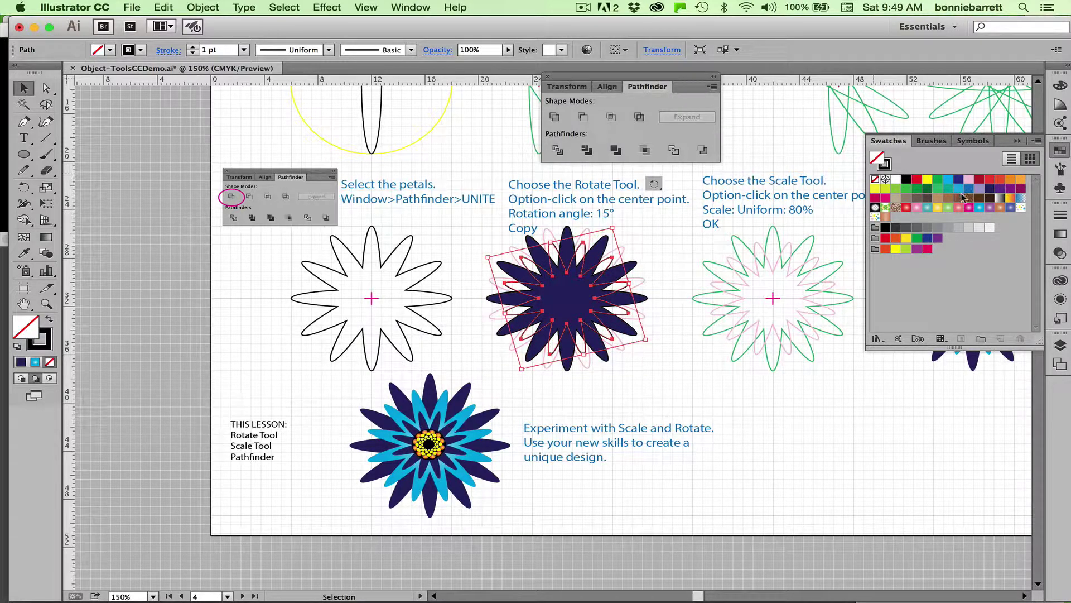
left_click(978, 208)
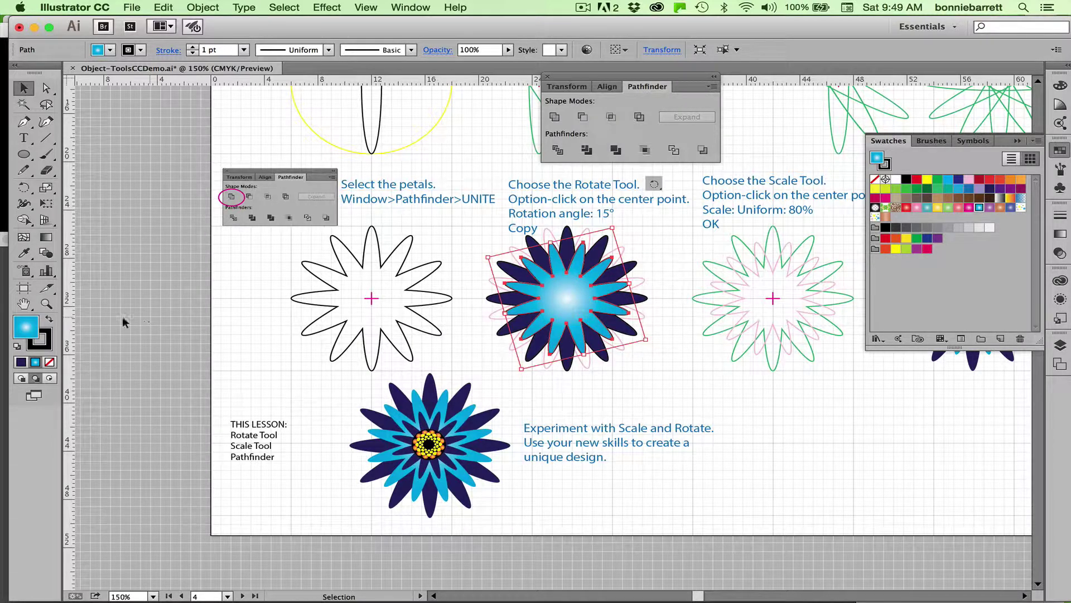
left_click(47, 305)
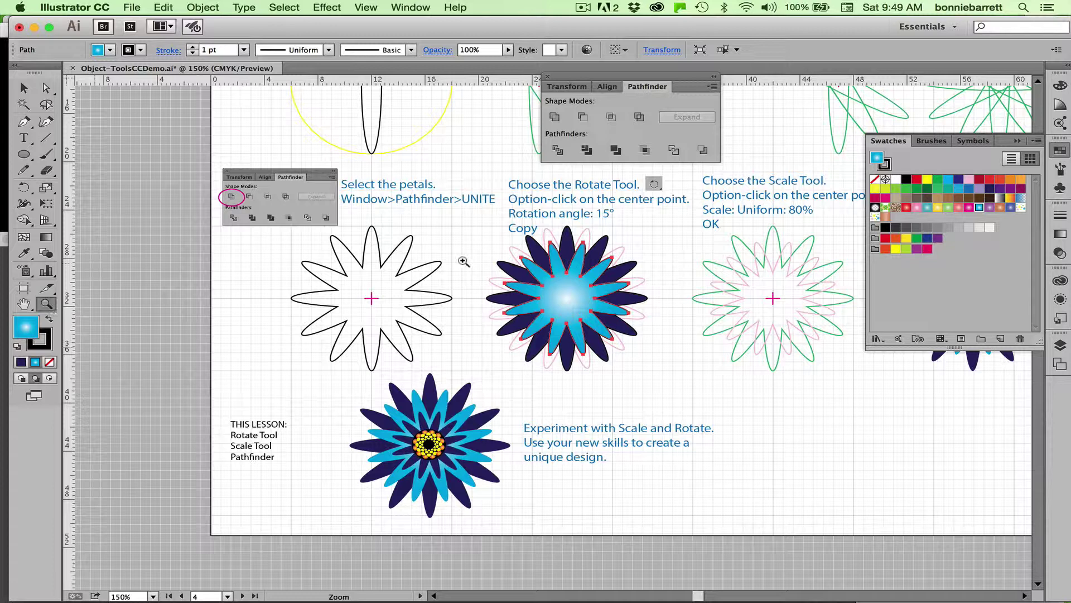
left_click_drag(486, 222, 707, 403)
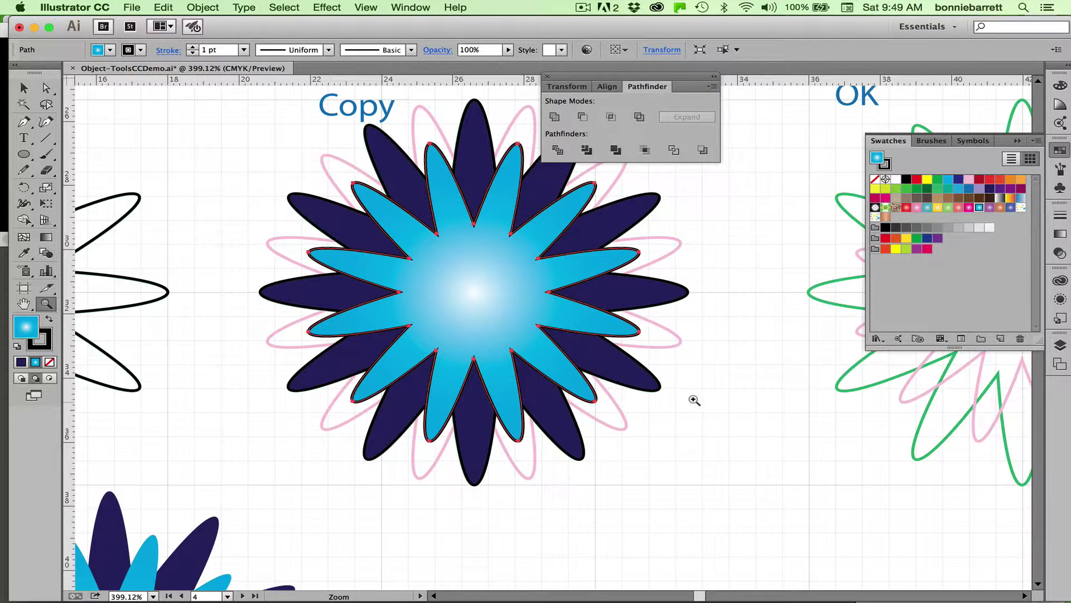
Pan the view, close the floating Pathfinder panel, and switch to Outline view
key("space")
mouse_move(235, 545)
left_mouse_down()
mouse_move(361, 368)
mouse_move(246, 484)
mouse_move(246, 560)
left_mouse_up()
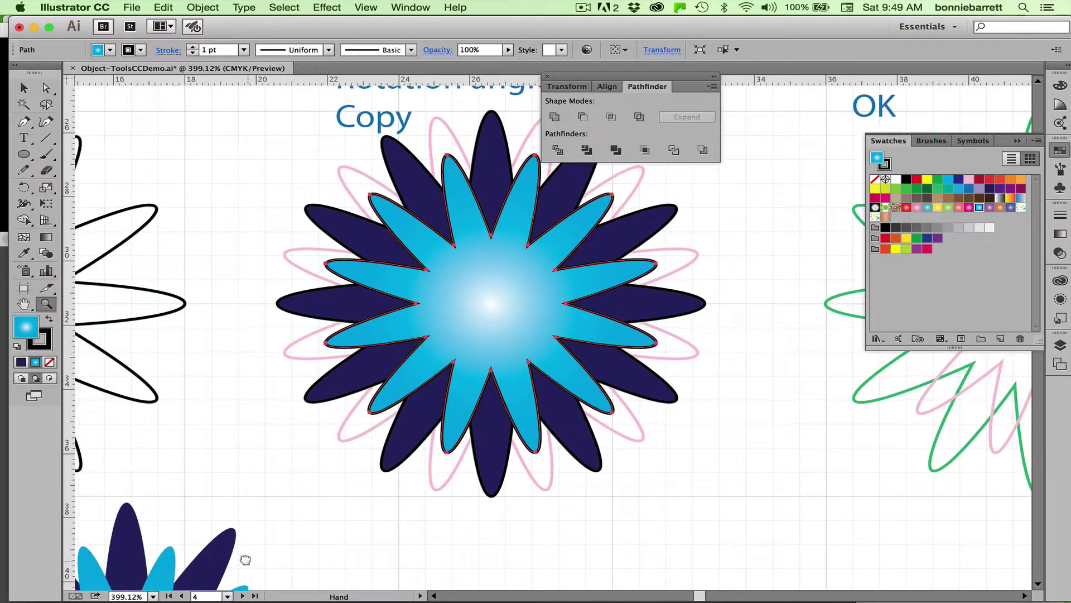
left_click(547, 77)
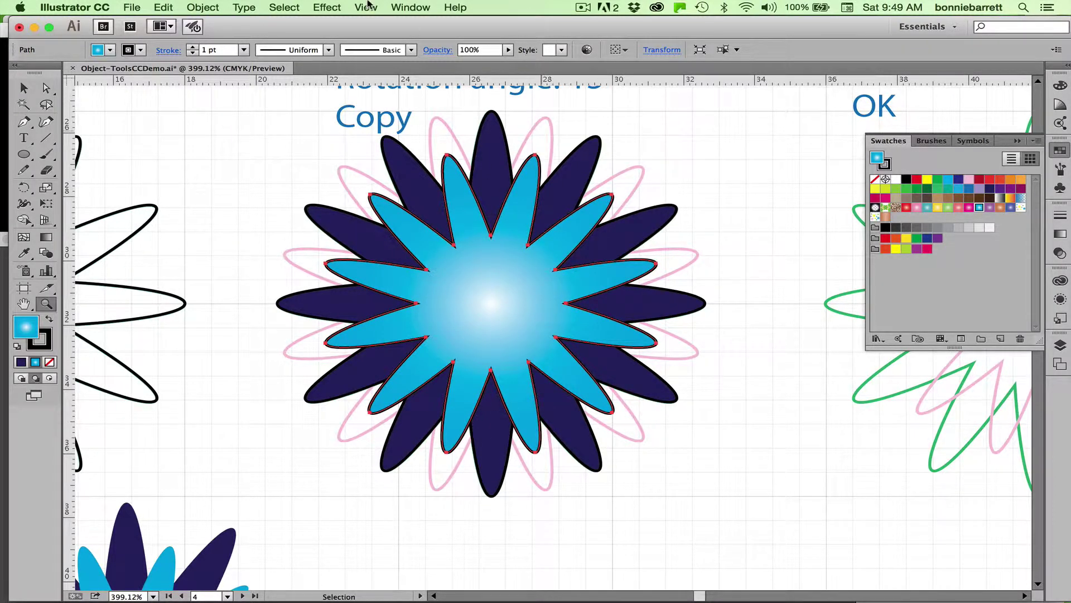
left_click(368, 6)
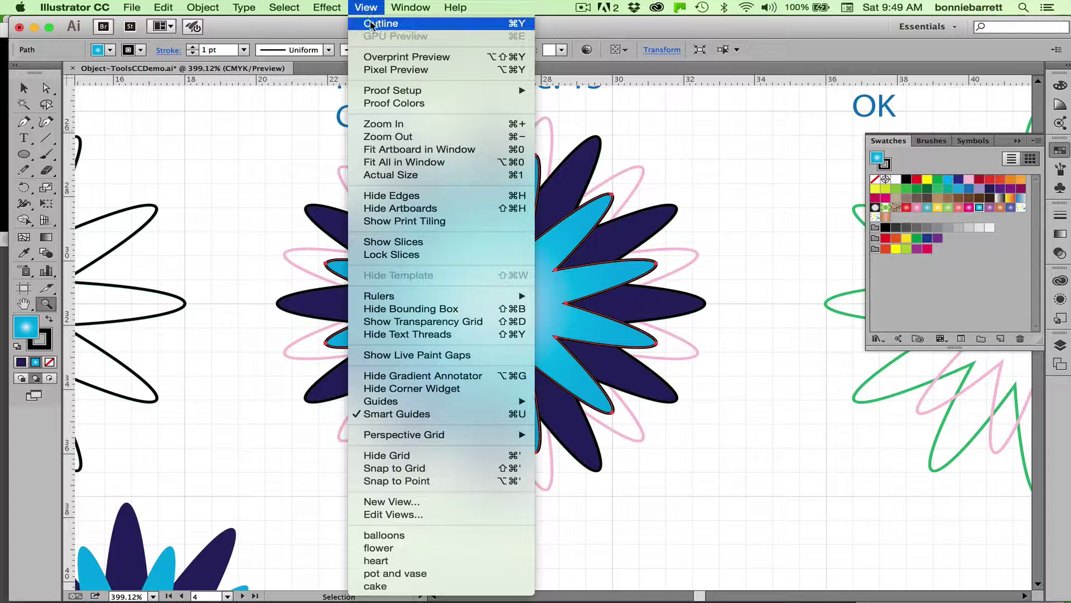
left_click(372, 24)
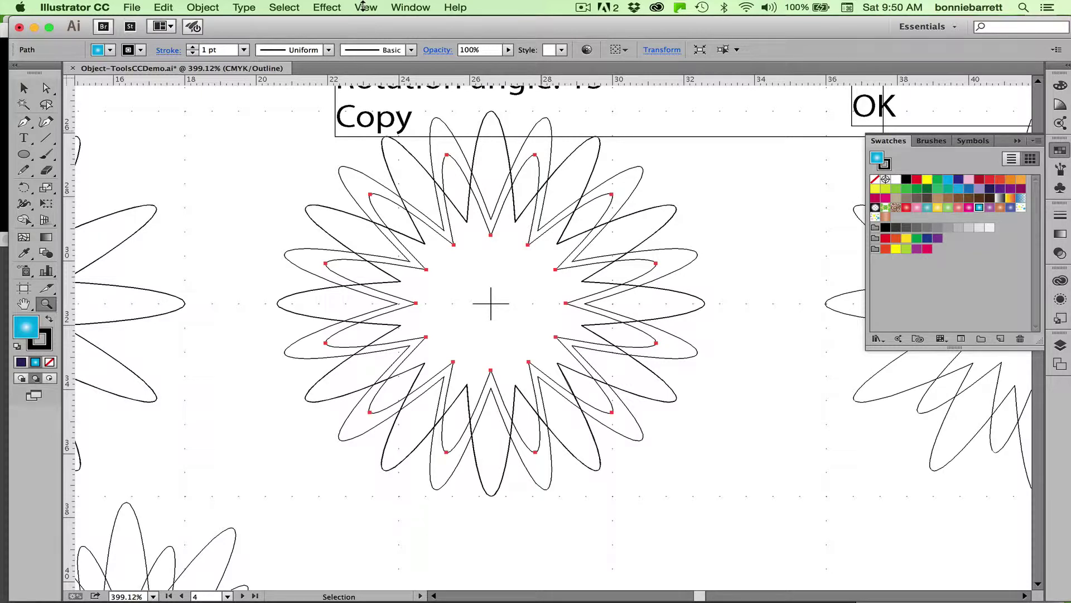
Draw a circle about 3p6.5 across from the flower's centre in Draw Normal mode
left_click(25, 156)
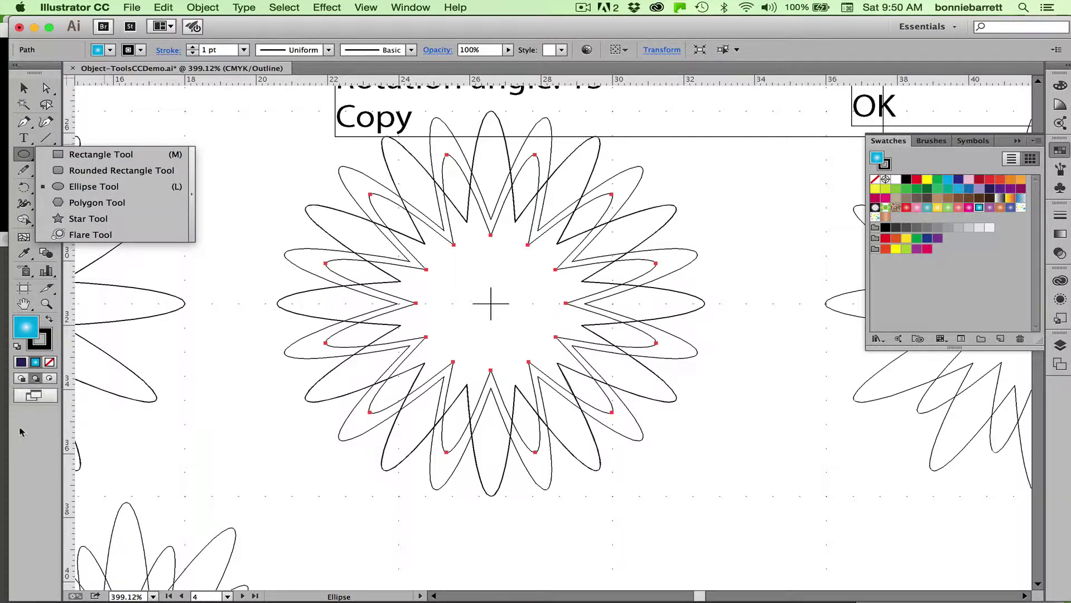
left_click(31, 449)
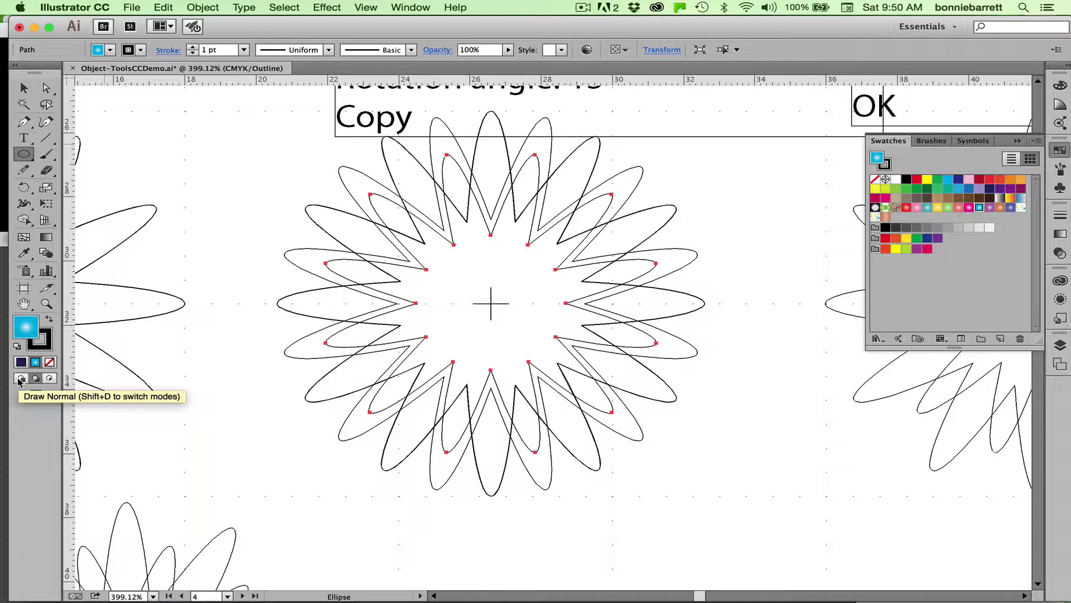
left_click(20, 379)
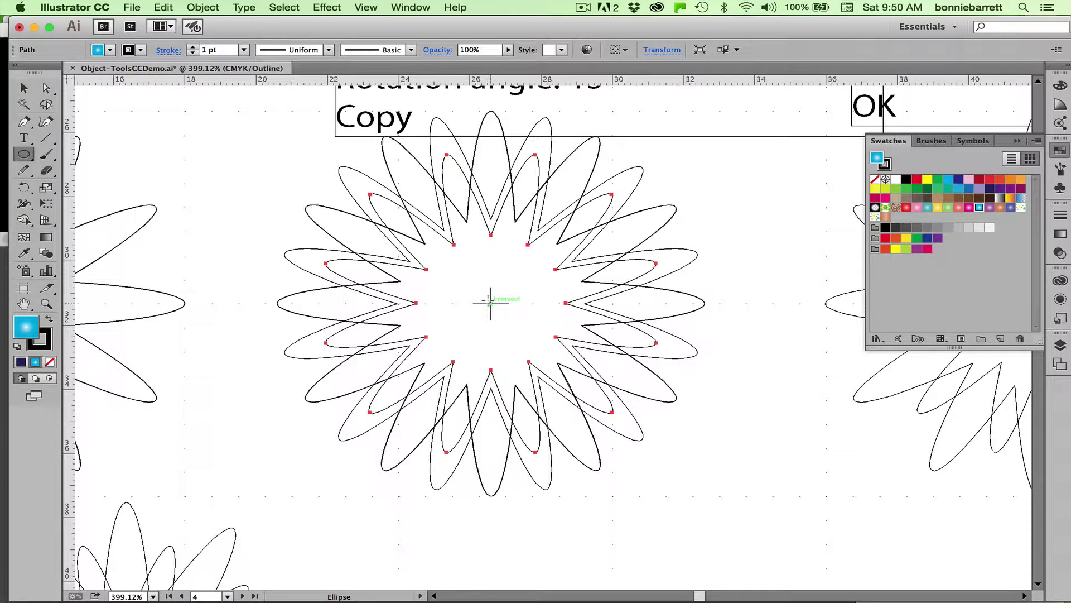
left_click_drag(491, 303, 554, 328)
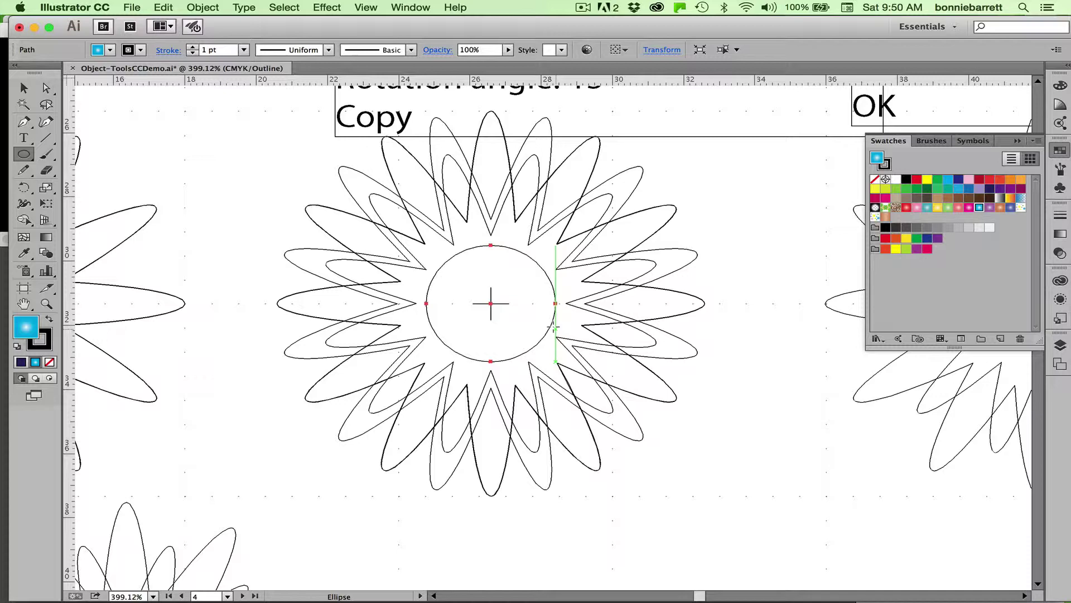
Return to colour Preview, fill the centre circle yellow, and select all the flower's shapes
left_click(366, 7)
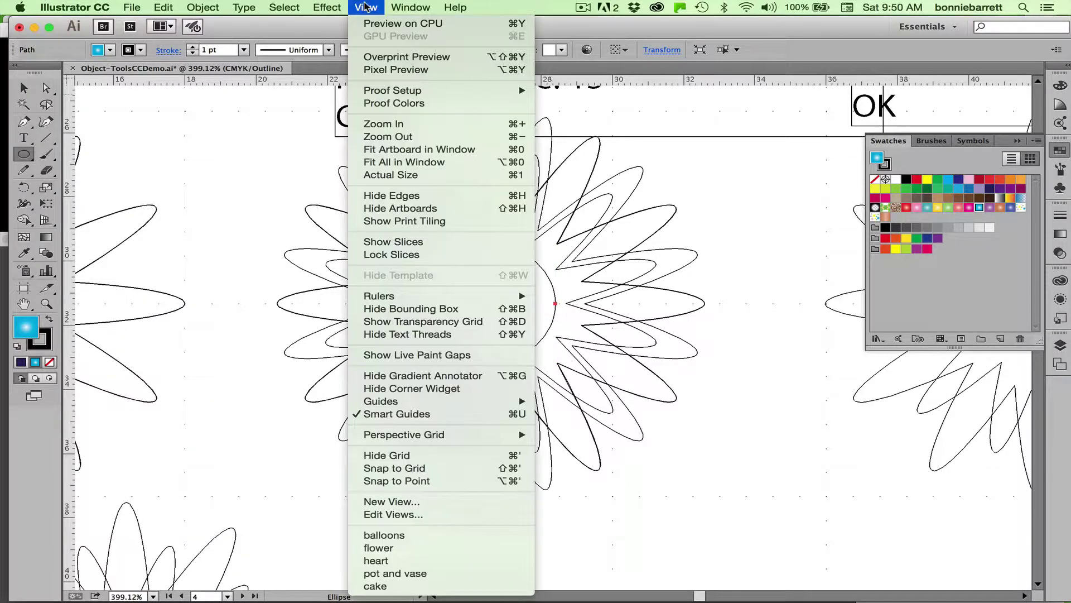
left_click(368, 24)
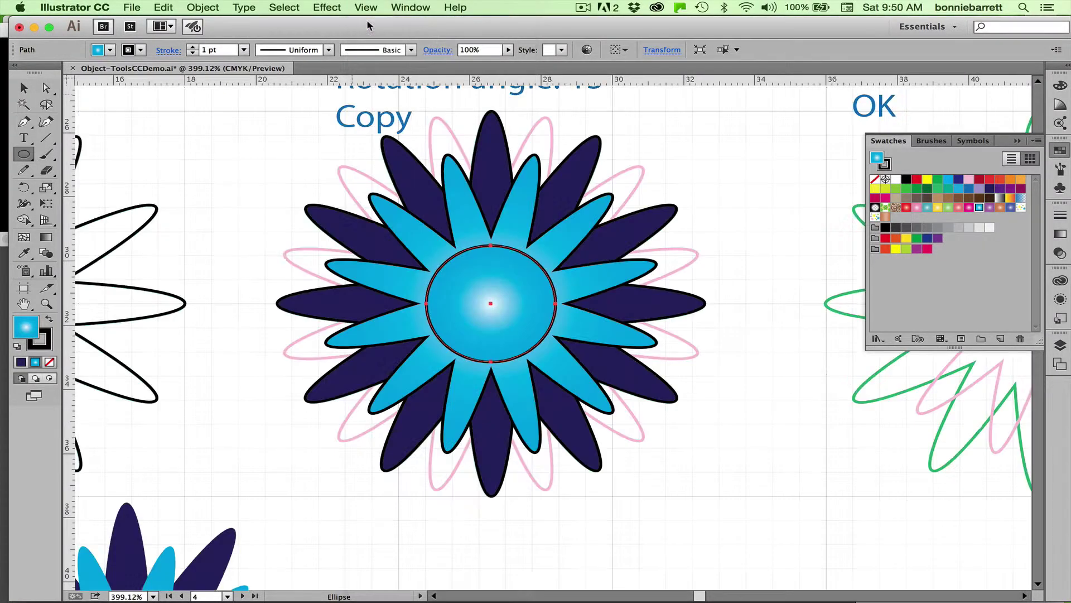
left_click(926, 180)
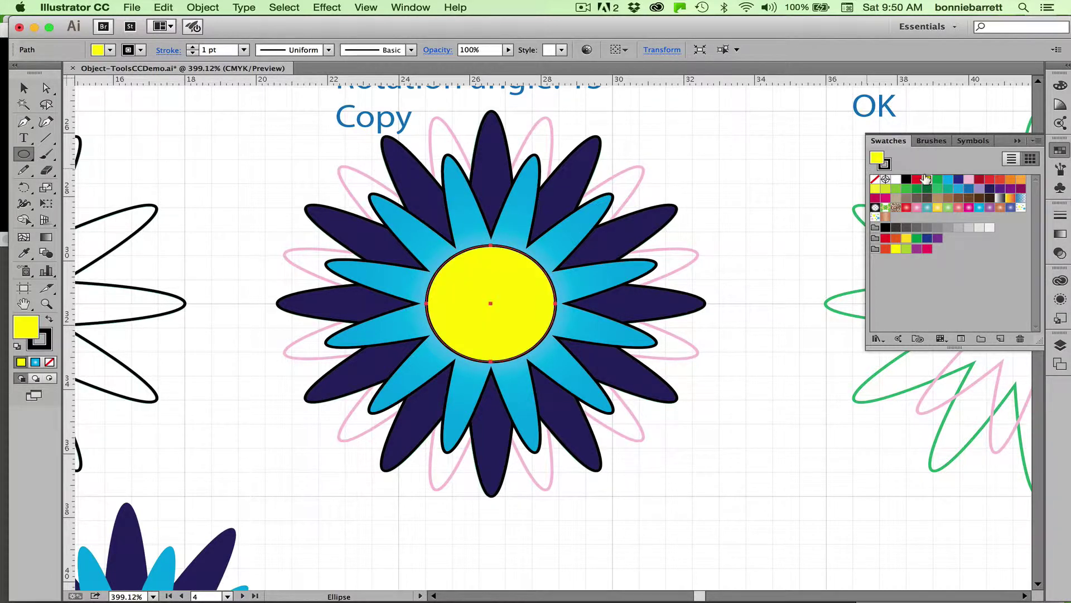
left_click(24, 89)
left_click_drag(285, 167, 544, 326)
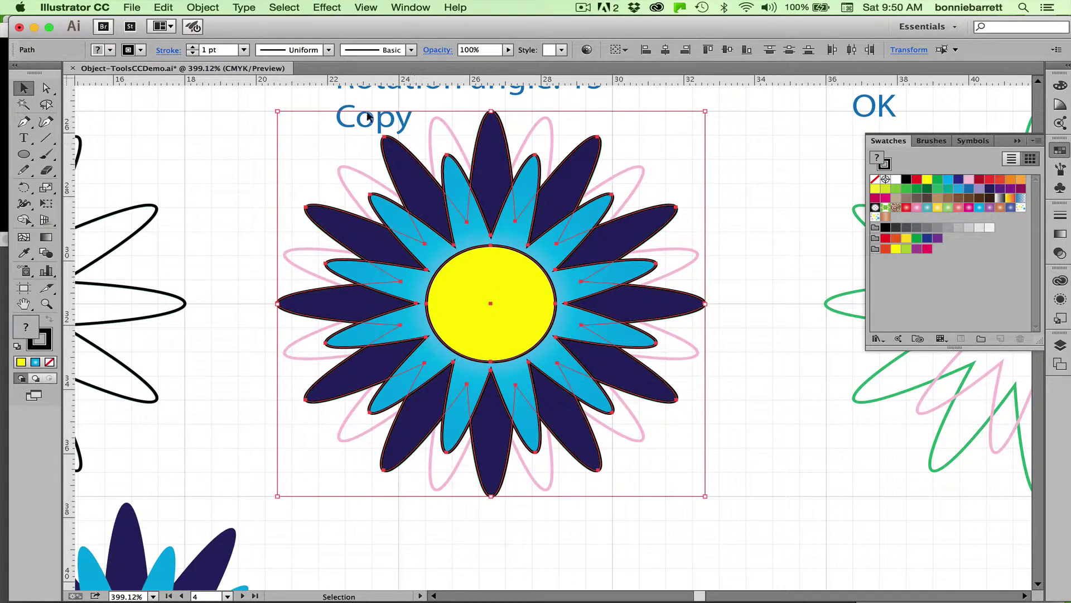
Set the stroke of all the flower shapes to None, then deselect
left_click(141, 51)
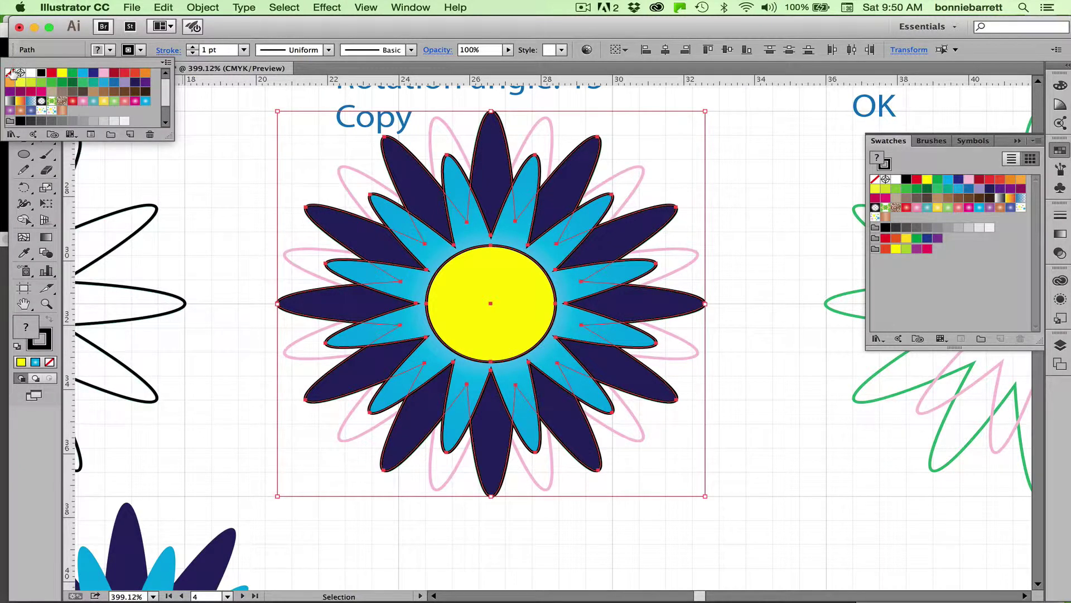
left_click(10, 72)
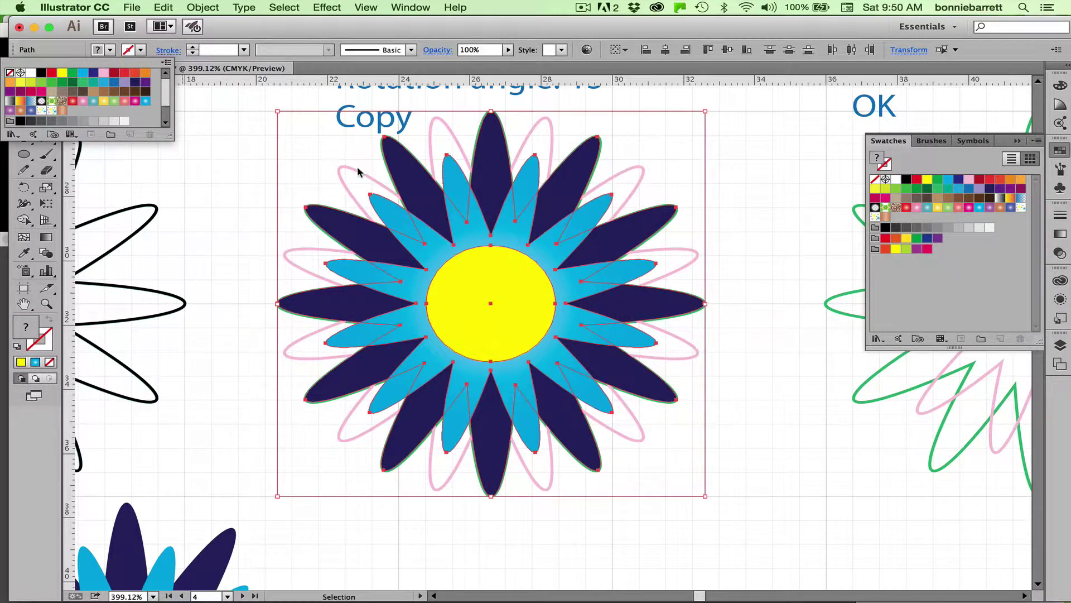
left_click(342, 162)
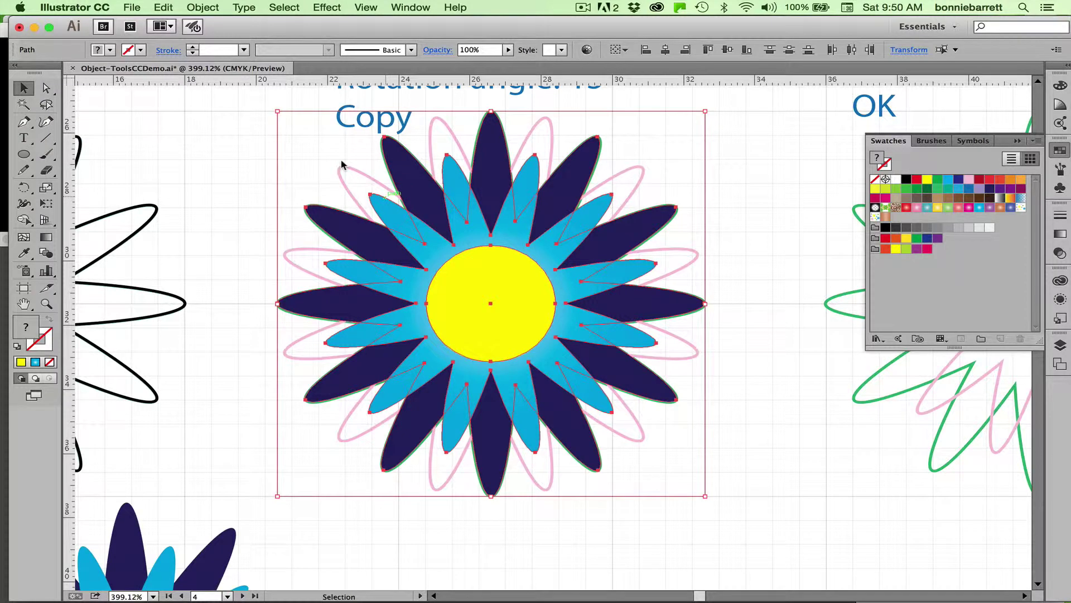
left_click(309, 147)
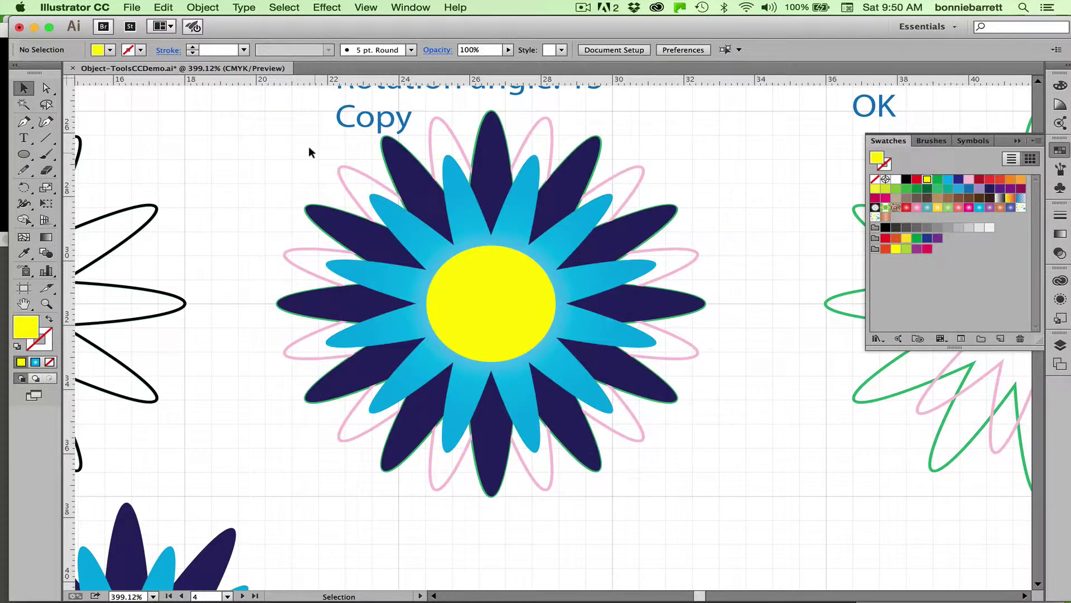
Shrink the yellow centre circle and fill it black
left_click(522, 269)
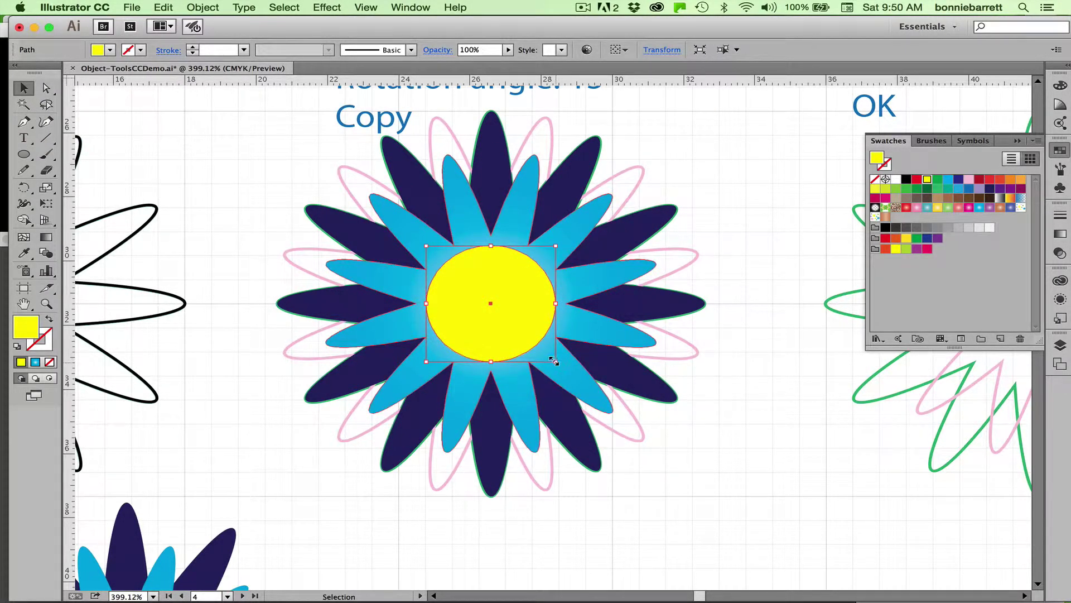
left_click_drag(553, 361, 532, 352)
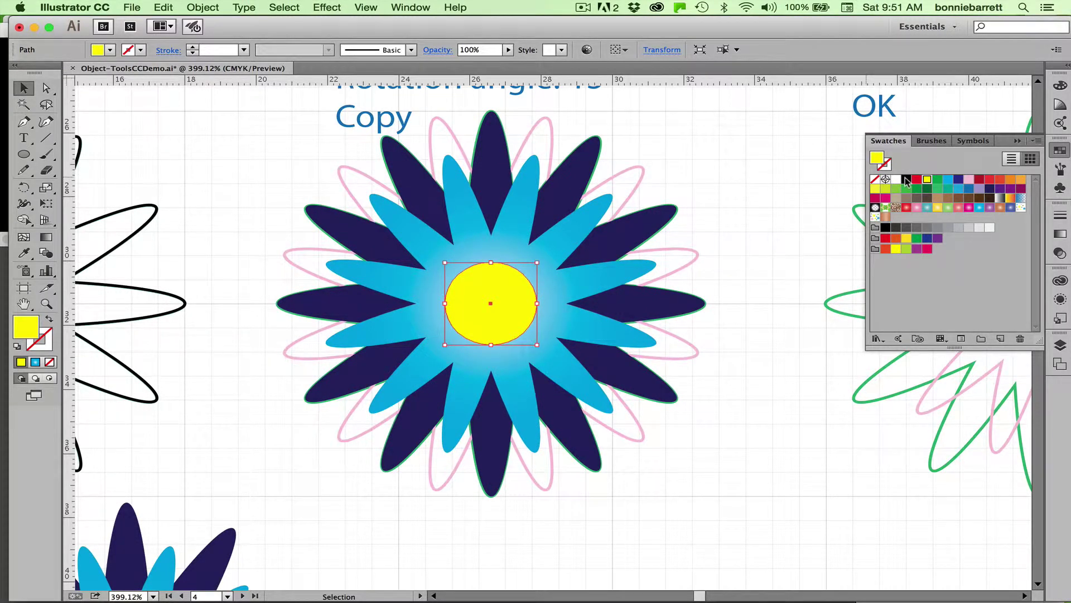
left_click(905, 179)
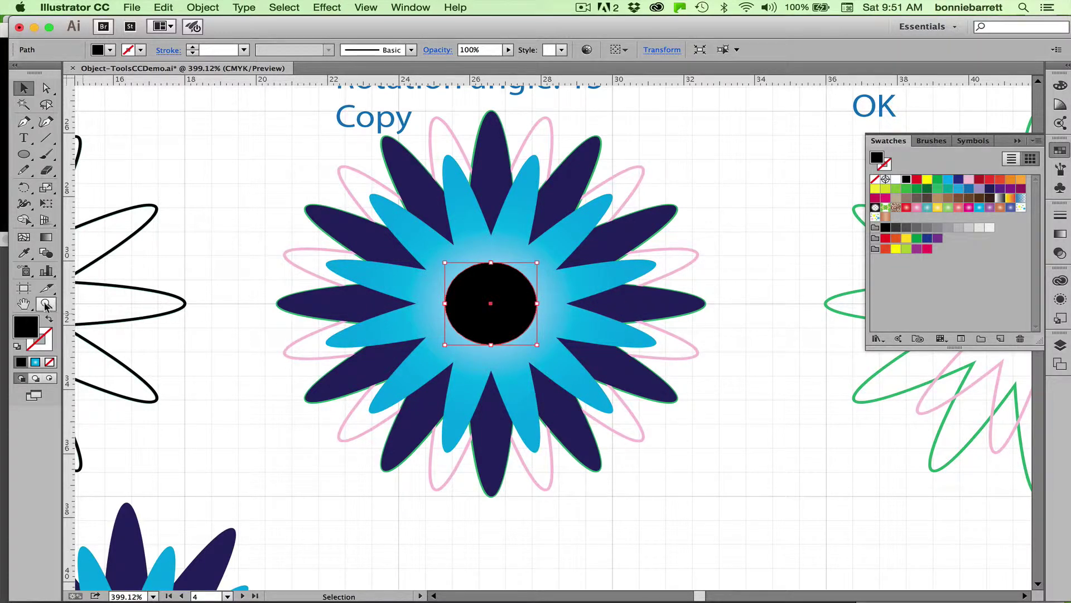
Zoom in on the black centre and draw a small oval at its top edge
key("z")
left_click_drag(409, 247, 600, 384)
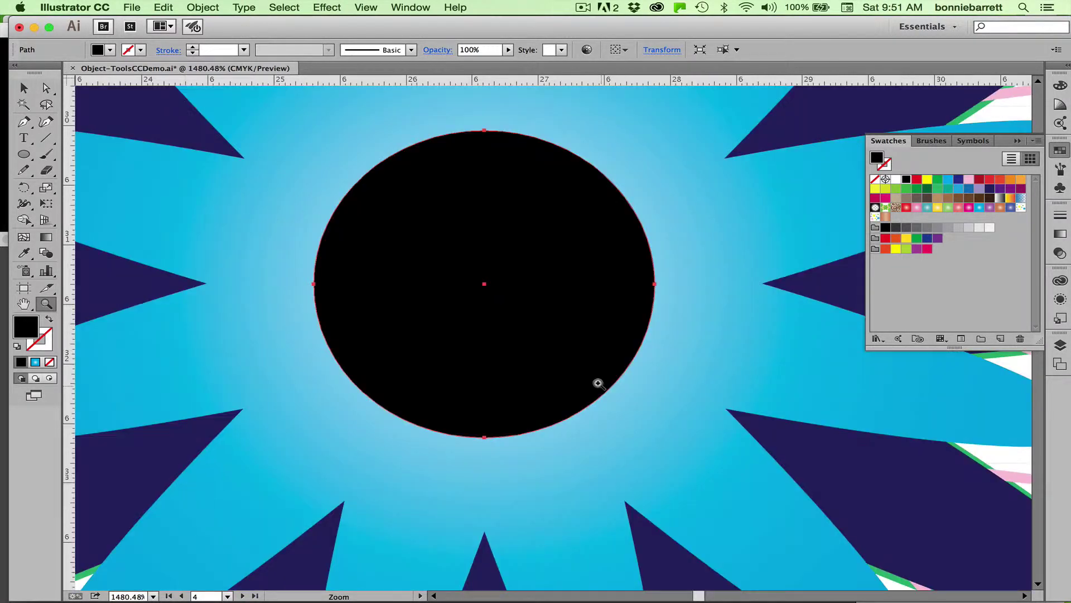
left_click(23, 154)
left_click_drag(471, 150, 517, 166)
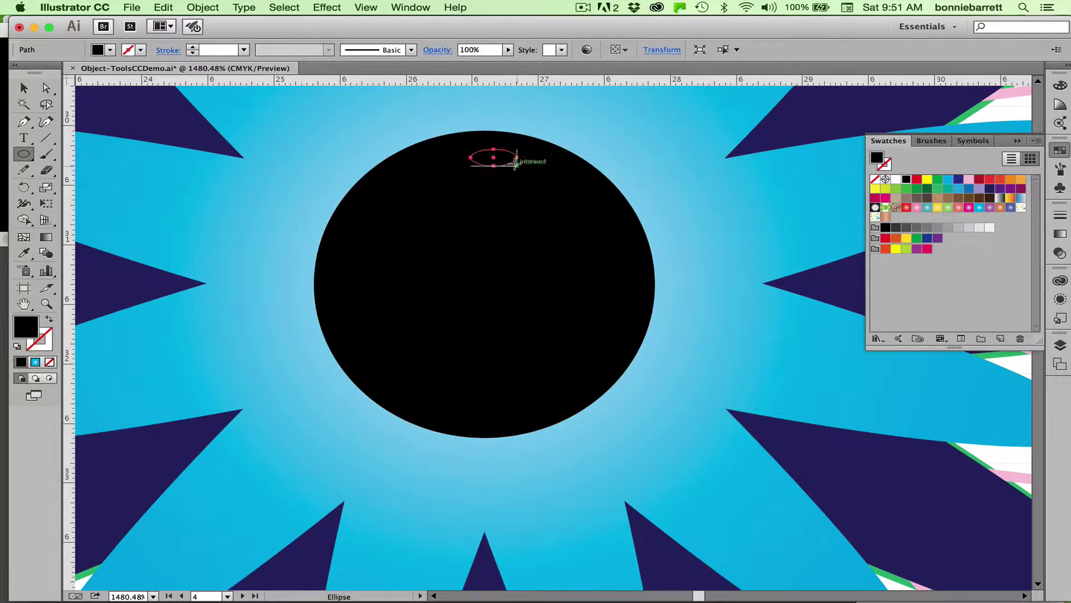
In Outline view, centre the small oval above the circle's middle and make it slightly taller
left_click(24, 88)
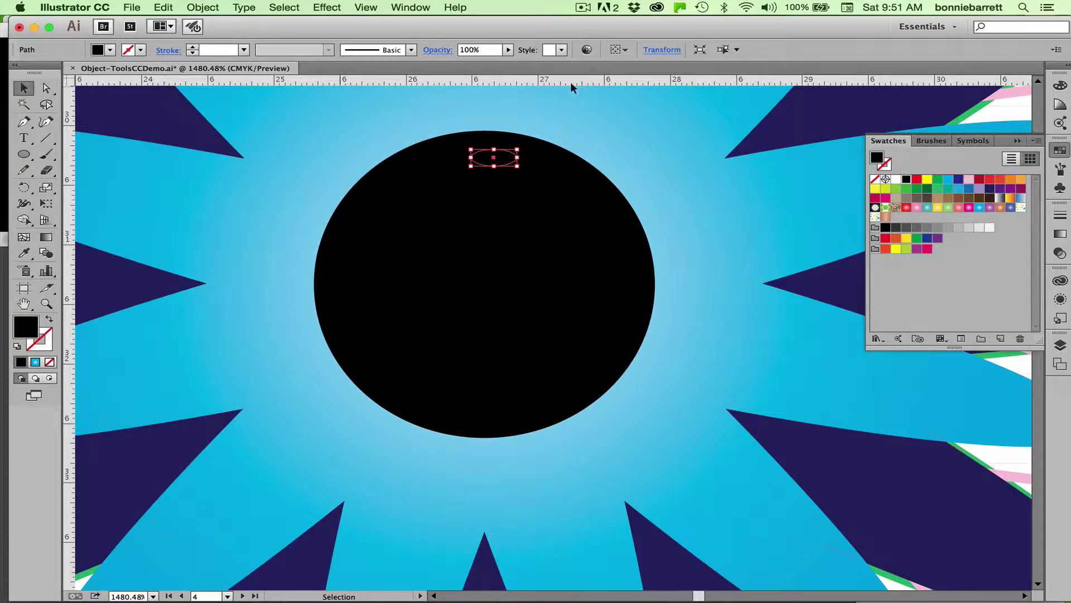
left_click(368, 8)
left_click(373, 23)
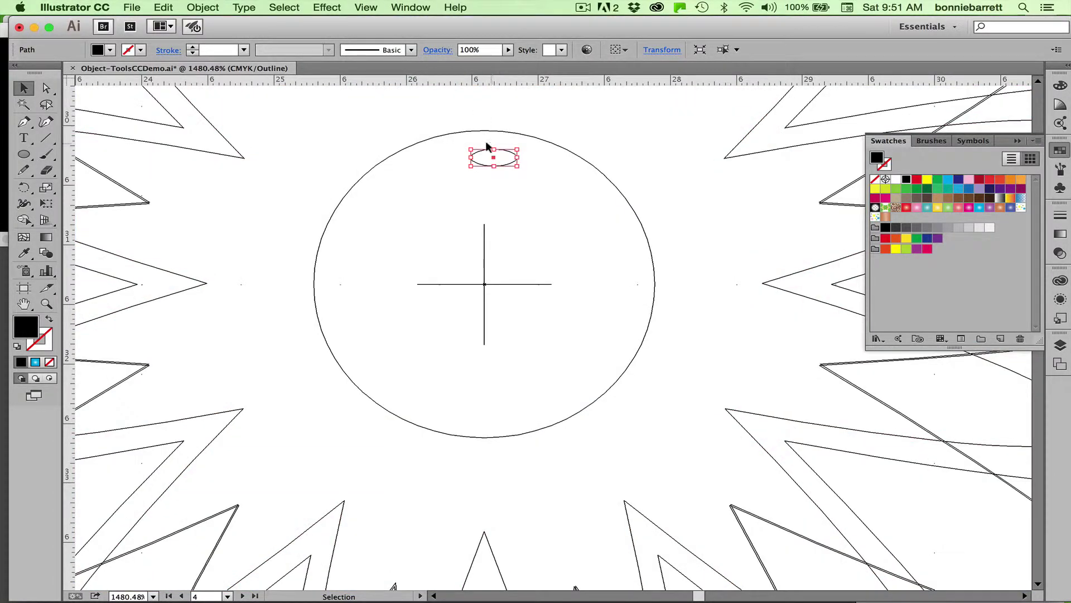
left_click_drag(487, 156, 480, 157)
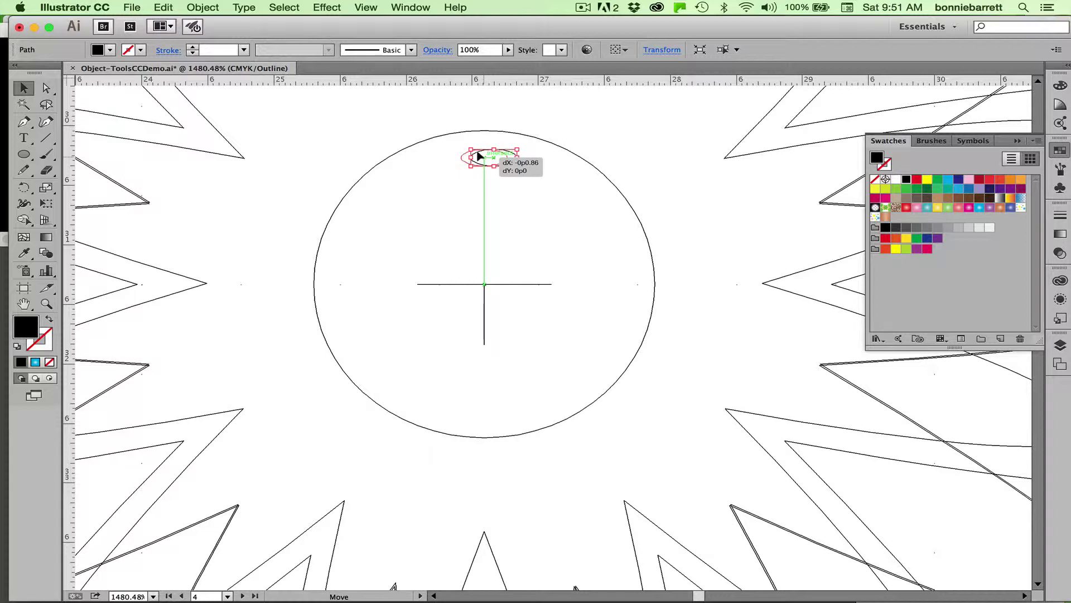
left_click_drag(479, 157, 478, 157)
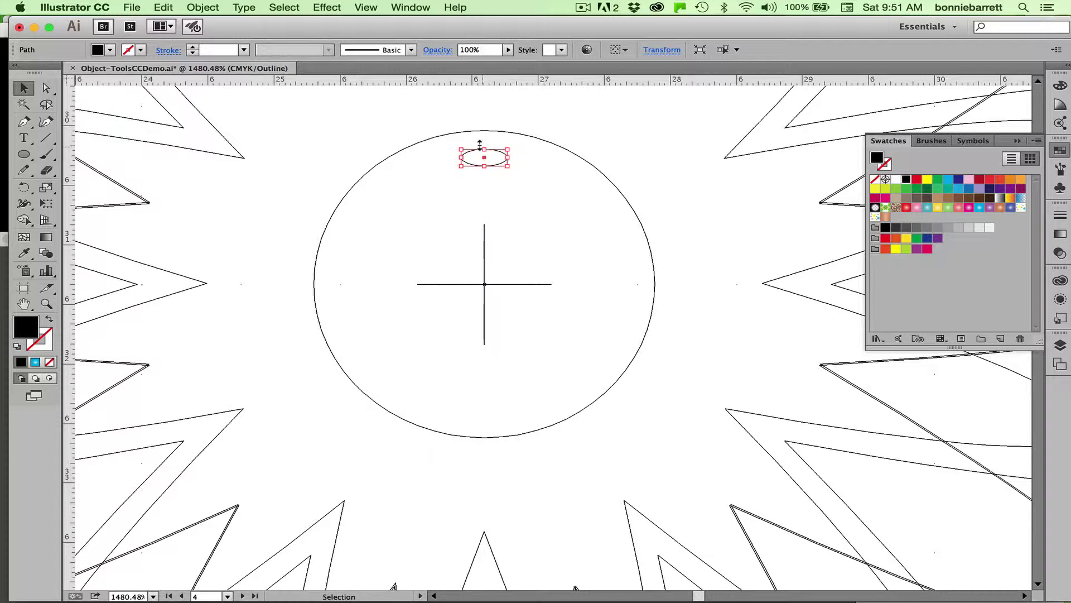
left_click_drag(483, 163, 483, 172)
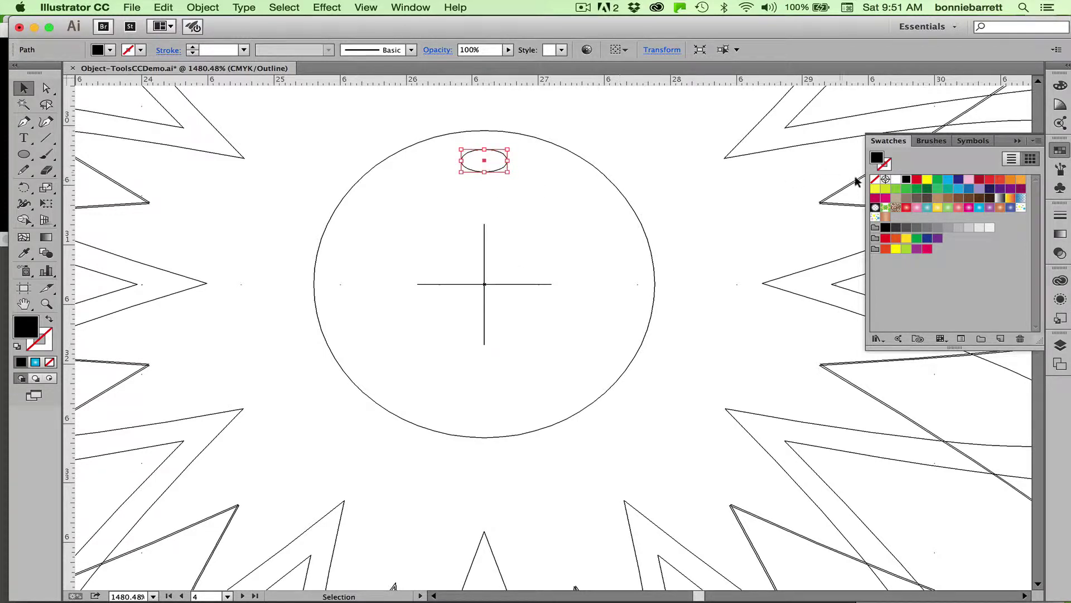
Fill the oval with a yellow radial gradient, check it in Preview, then return to Outline
left_click(935, 207)
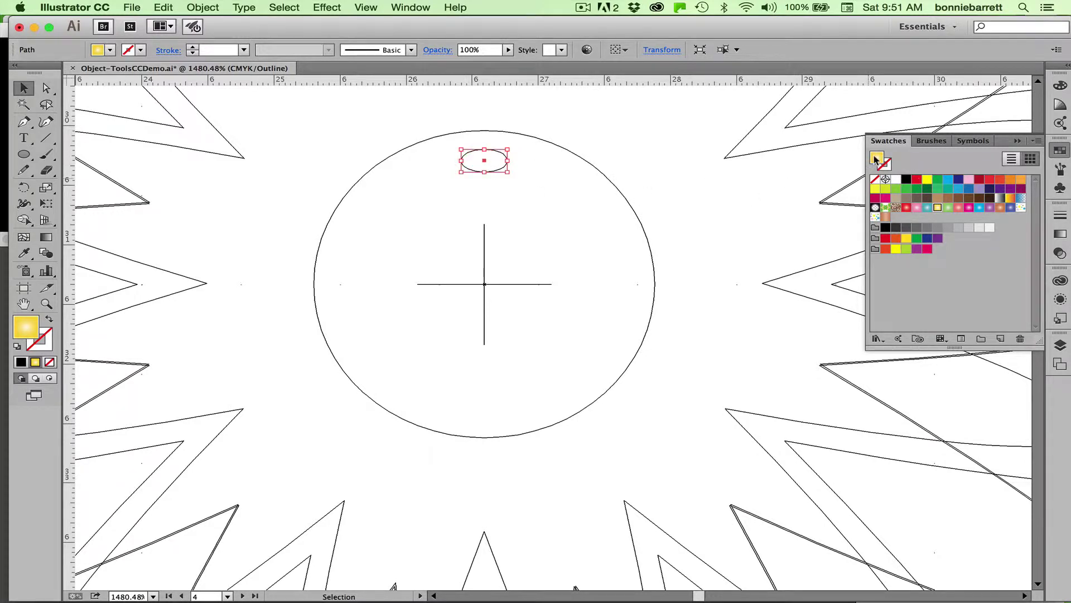
left_click(372, 7)
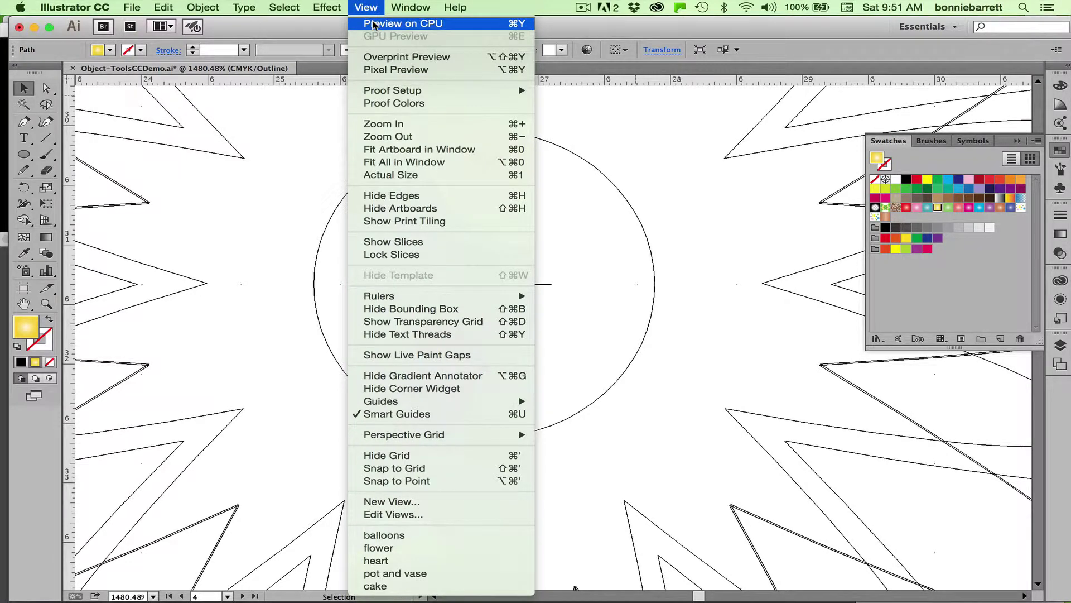
left_click(373, 23)
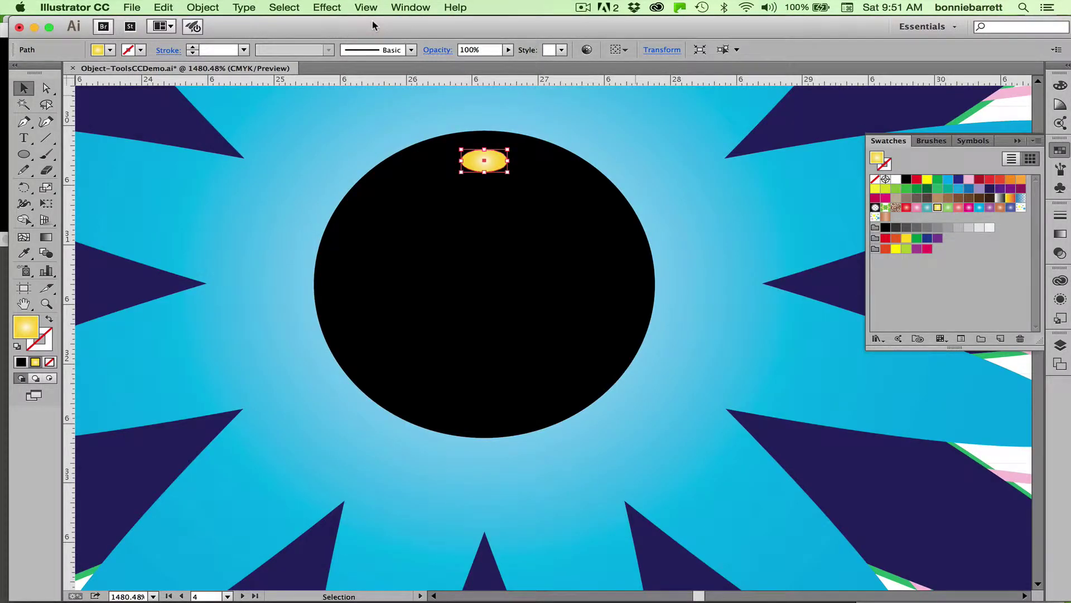
left_click(366, 7)
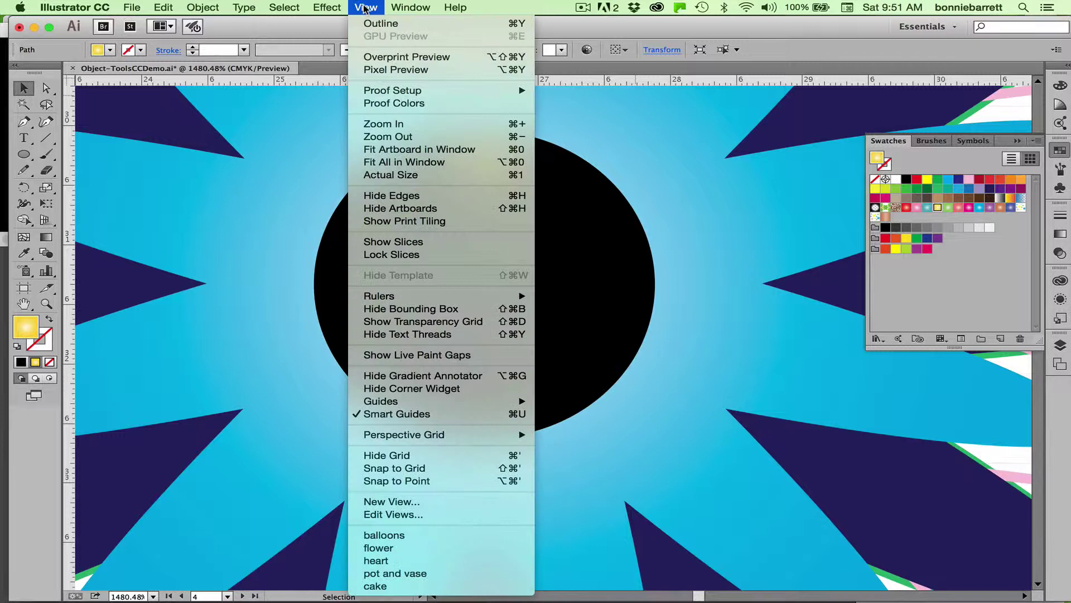
left_click(369, 23)
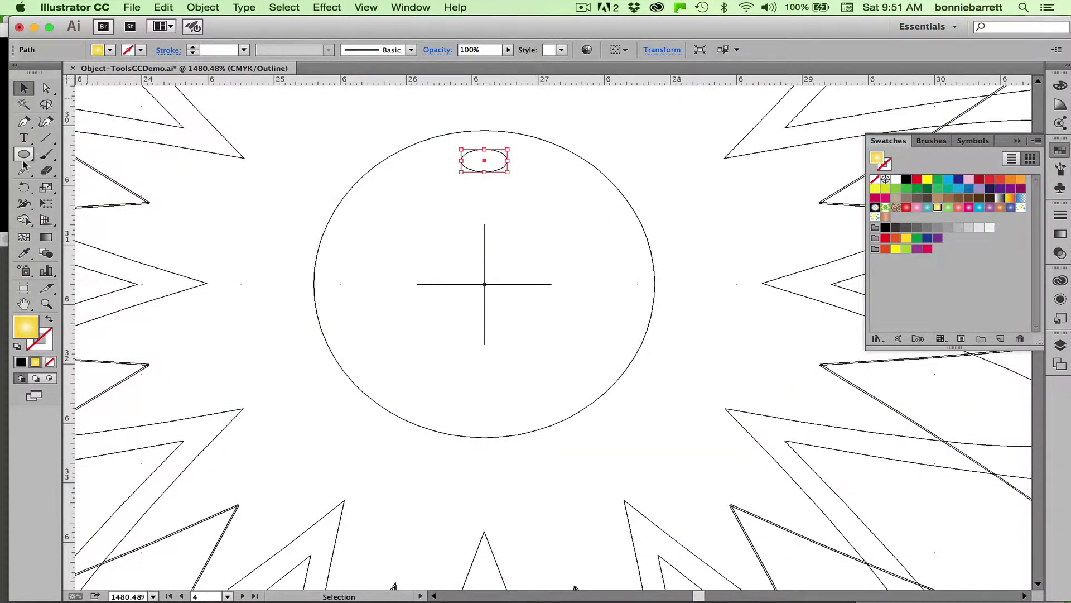
Rotate-copy the oval 30° around the circle's centre, repeat with Cmd+D, then return to Preview
left_click(24, 187)
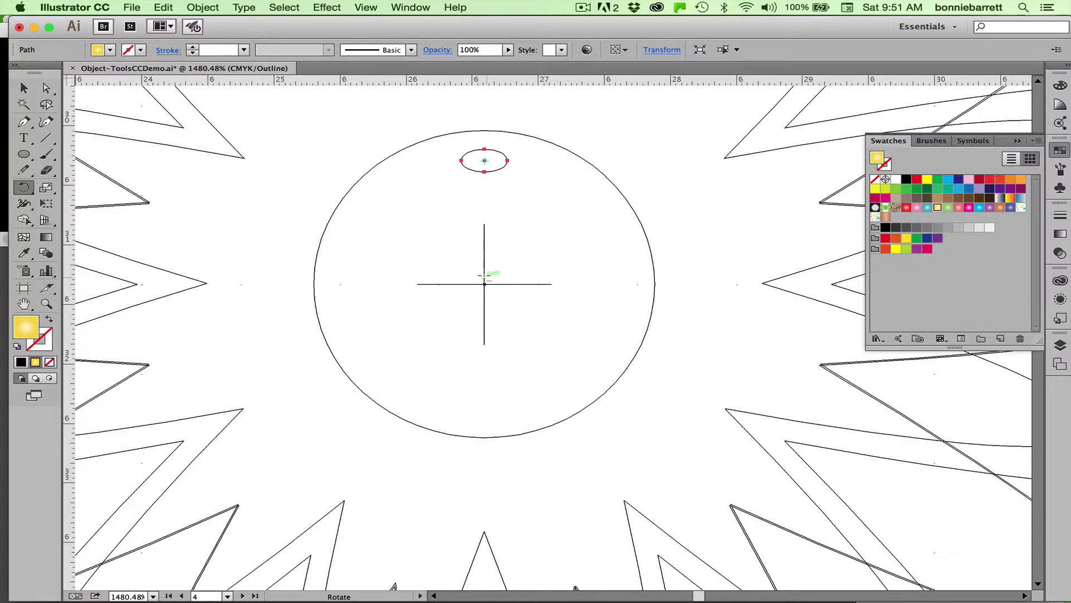
left_click(481, 281, "alt")
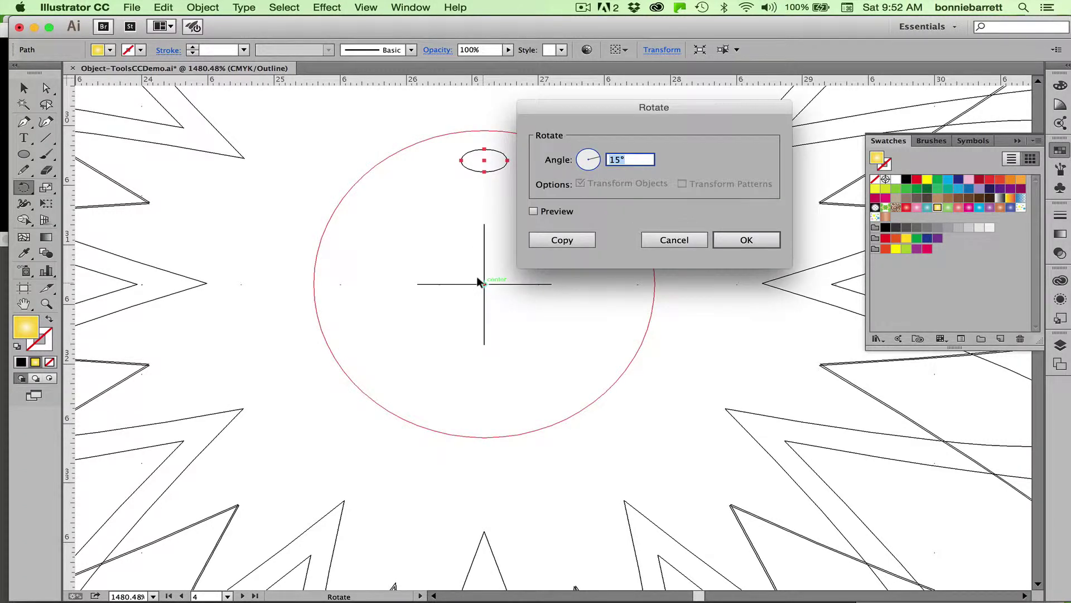
type("30")
left_click(557, 238)
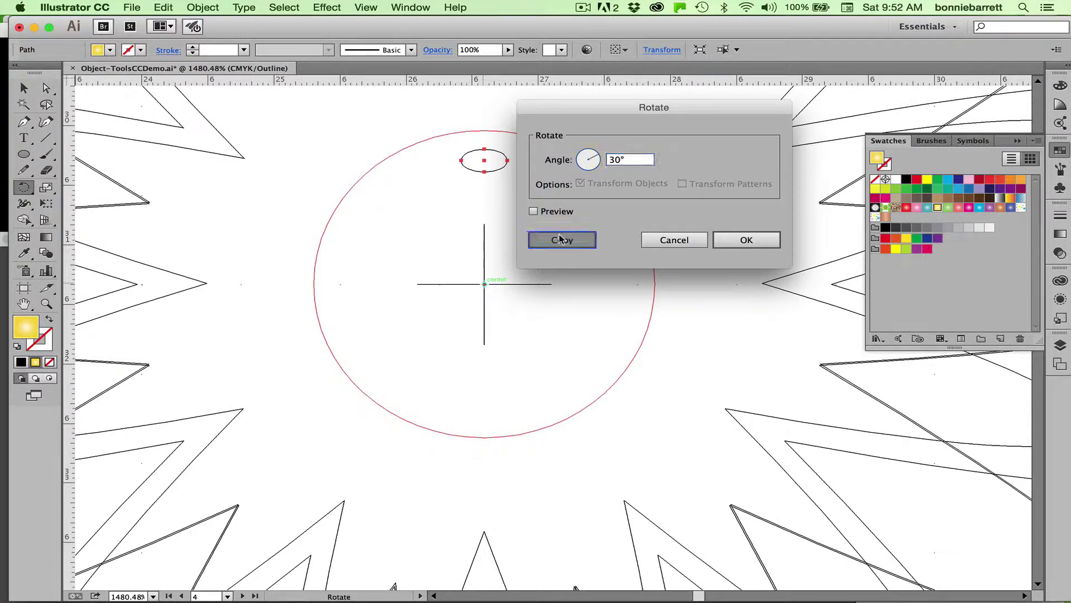
key("super+d")
key("super+d")
key("super+d")
key("super+d")
key("super+d")
key("super+d")
key("super+d")
key("super+d")
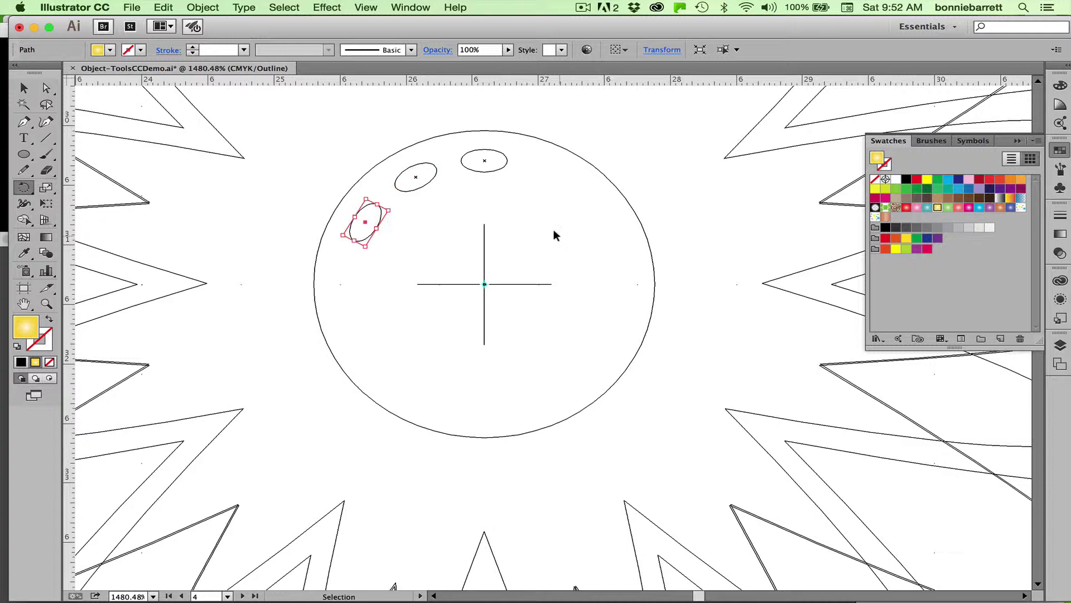
key("super+d")
key("super+d")
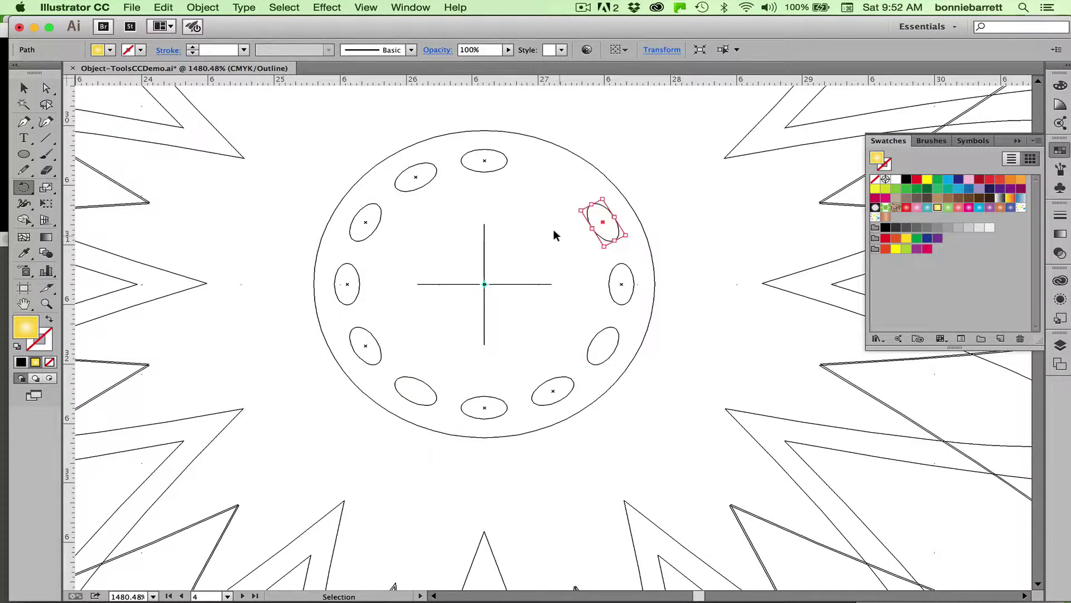
left_click(374, 6)
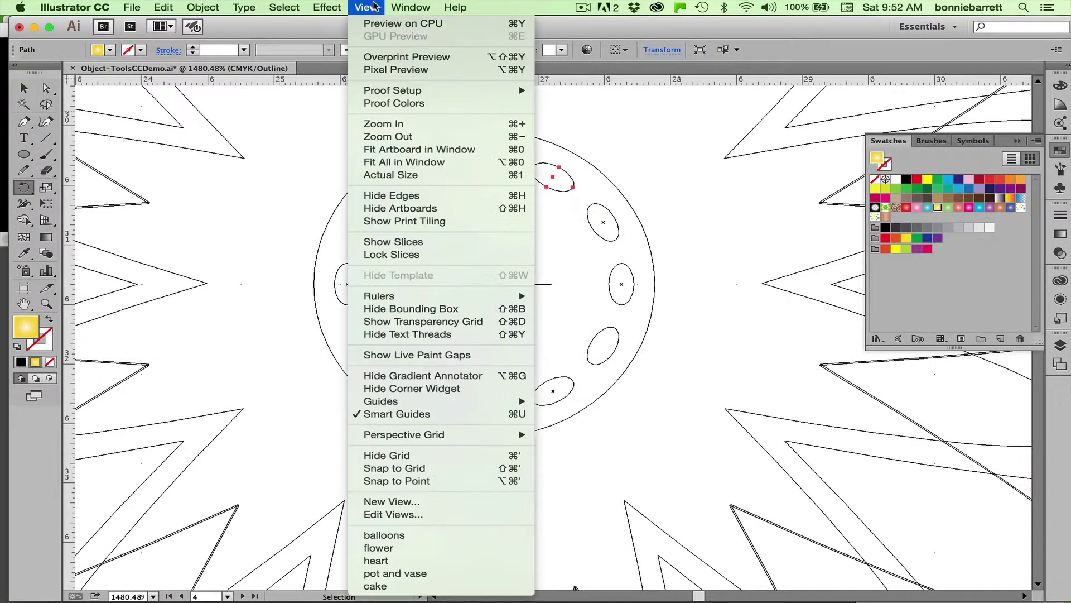
left_click(373, 18)
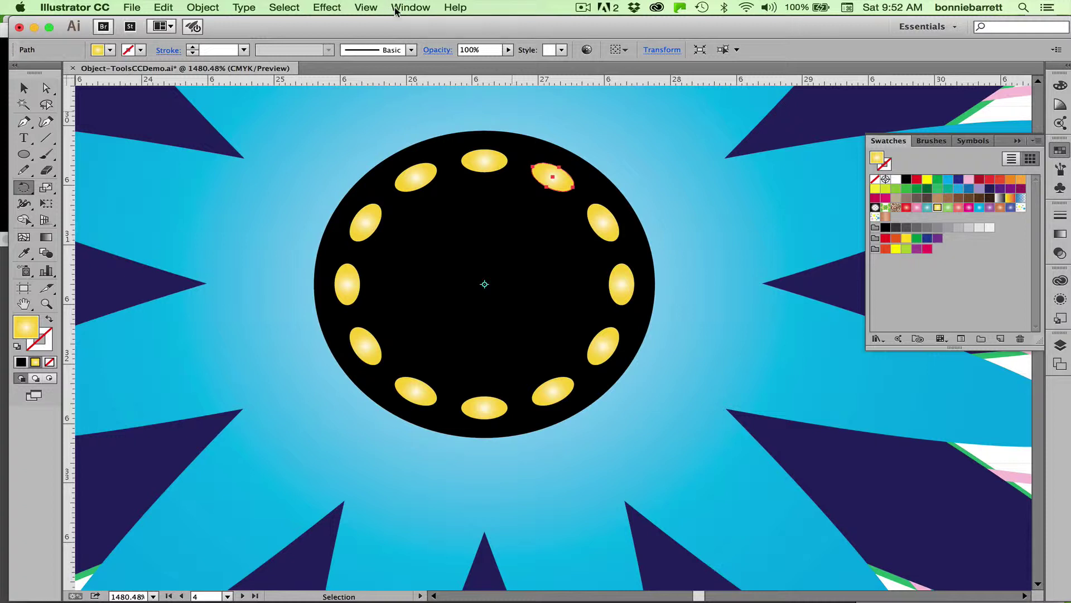
Select all twelve yellow ovals by matching fill and stroke, and group them
left_click(283, 8)
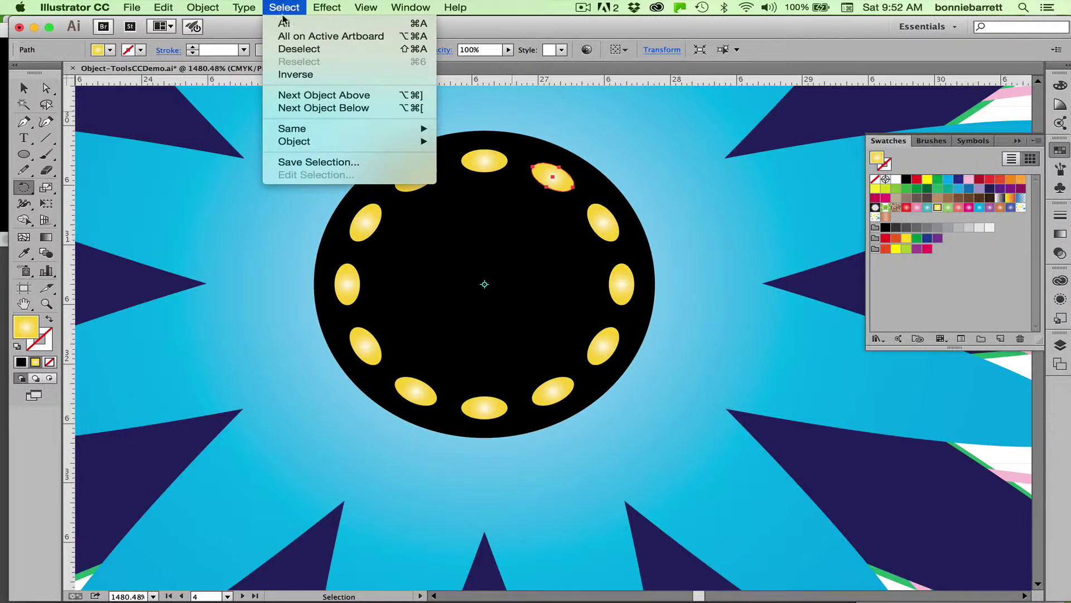
mouse_move(327, 129)
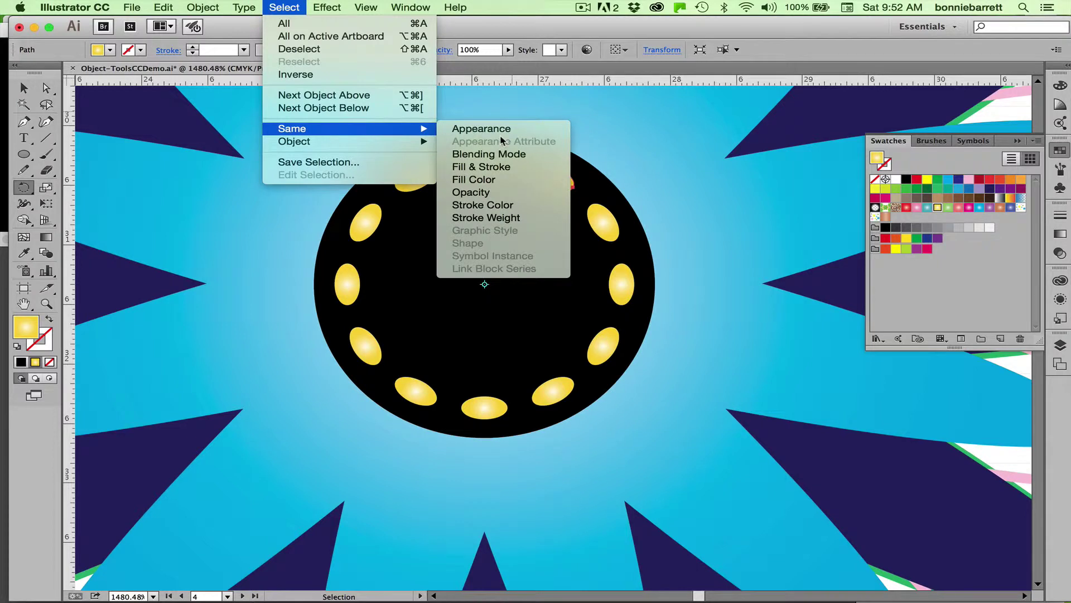
left_click(496, 168)
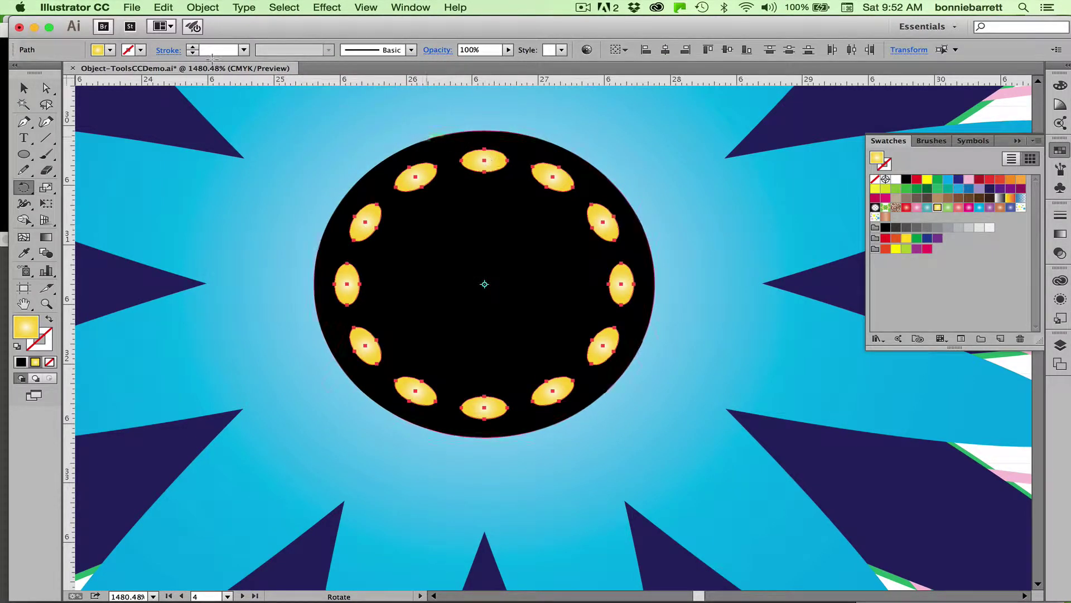
left_click(193, 7)
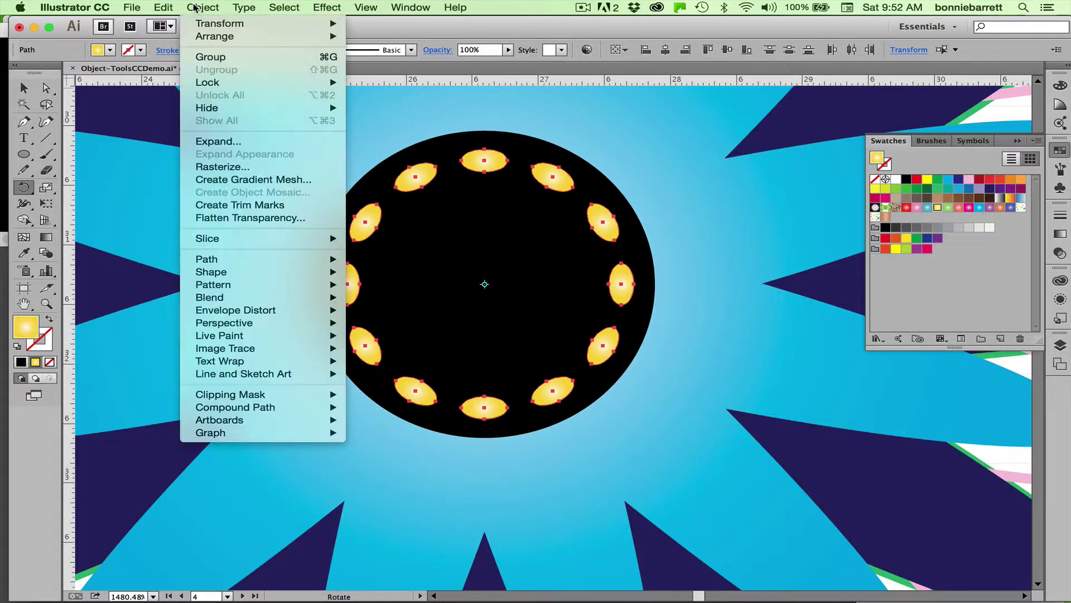
left_click(207, 58)
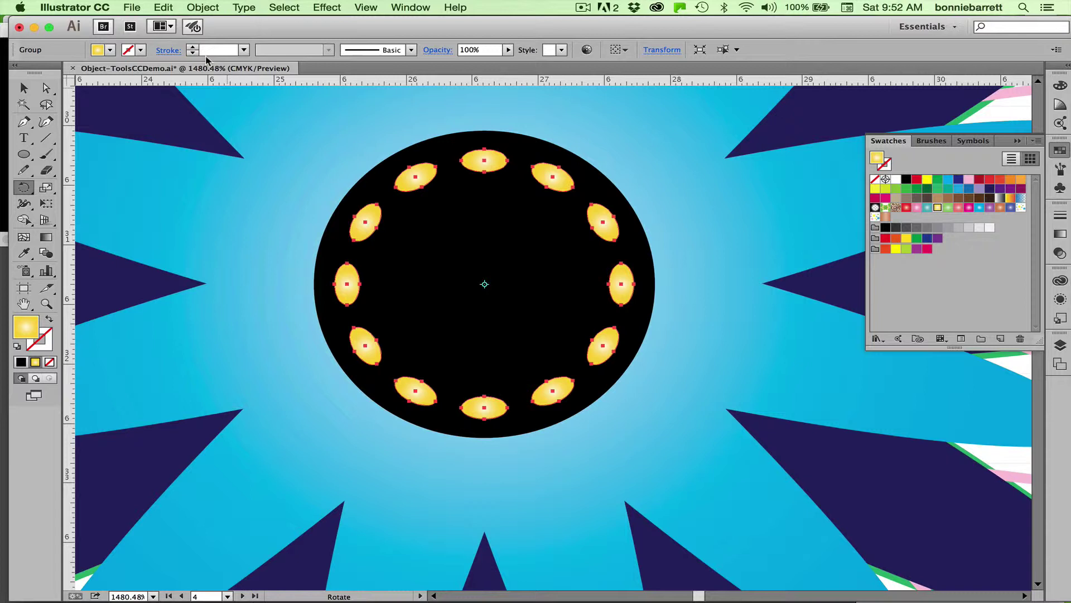
Make a 70% scaled copy of the oval ring around the circle's centre and fill it with a pink gradient
left_click(47, 188)
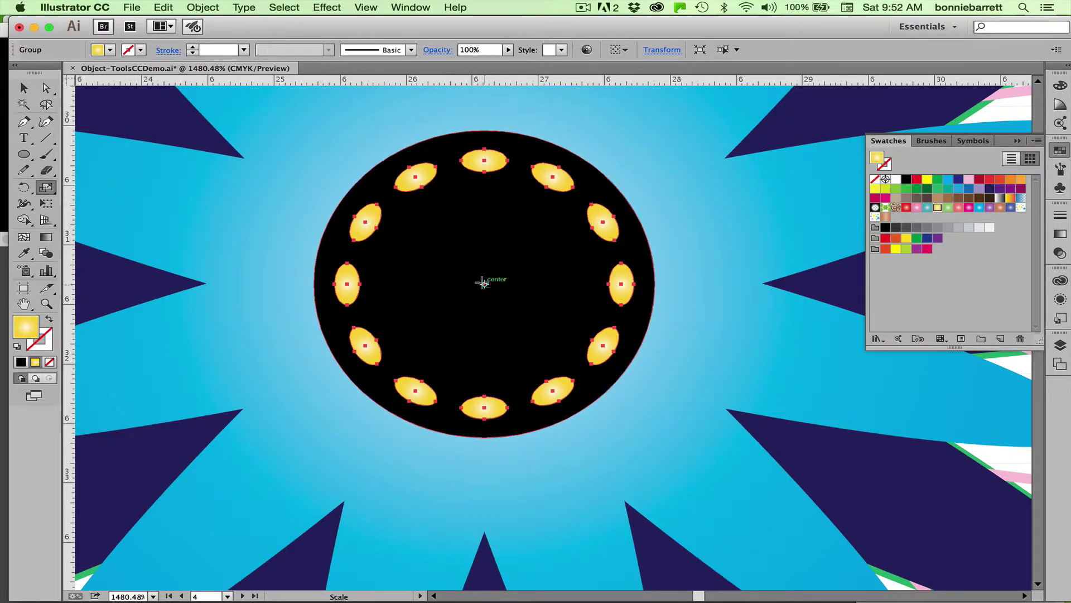
left_click(483, 283, "alt")
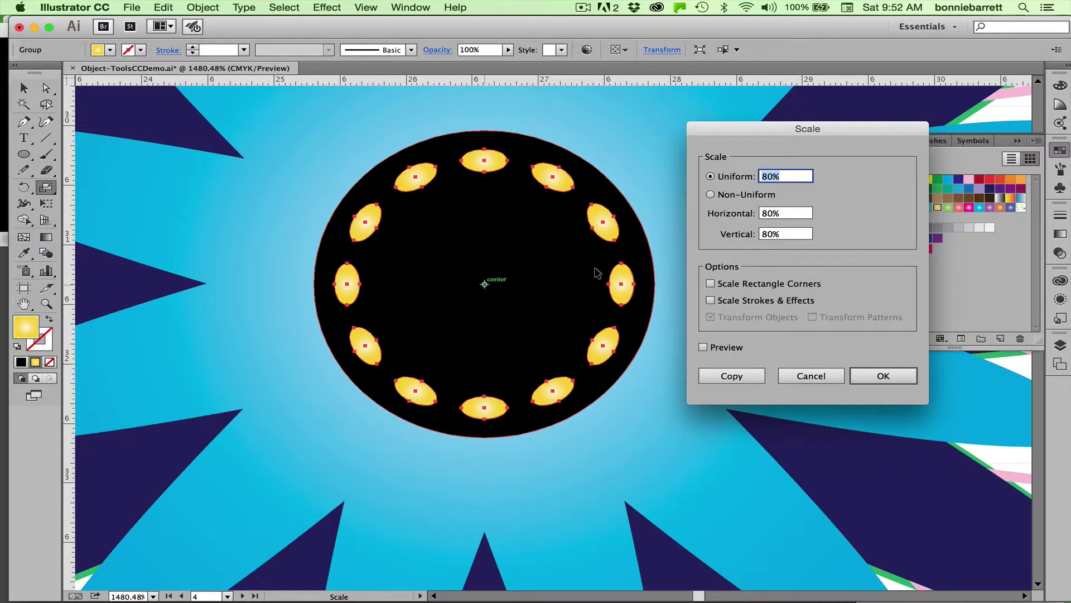
type("70")
left_click(733, 377)
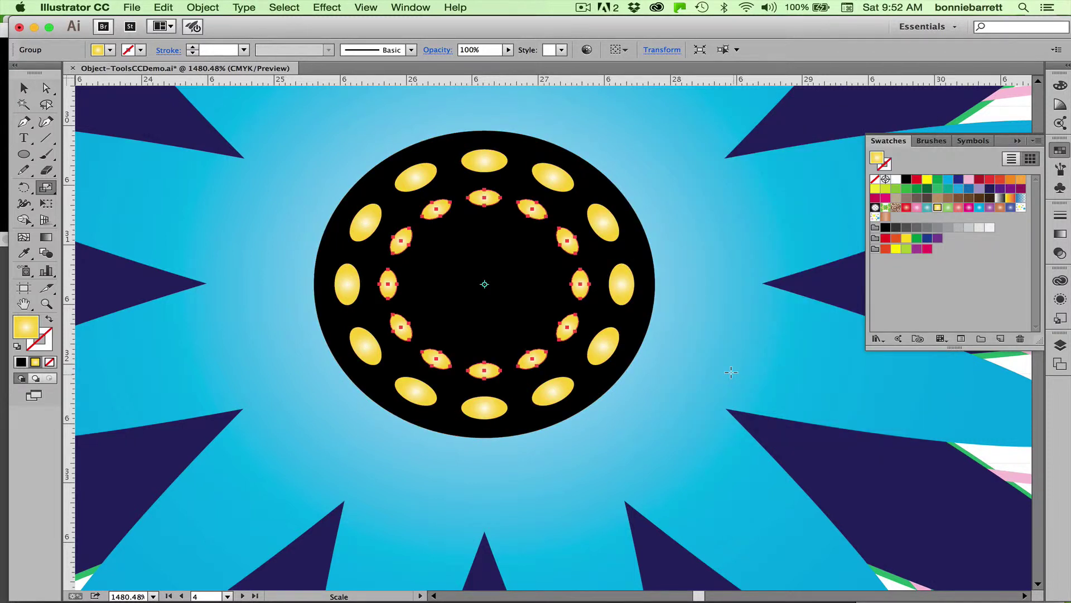
left_click(958, 207)
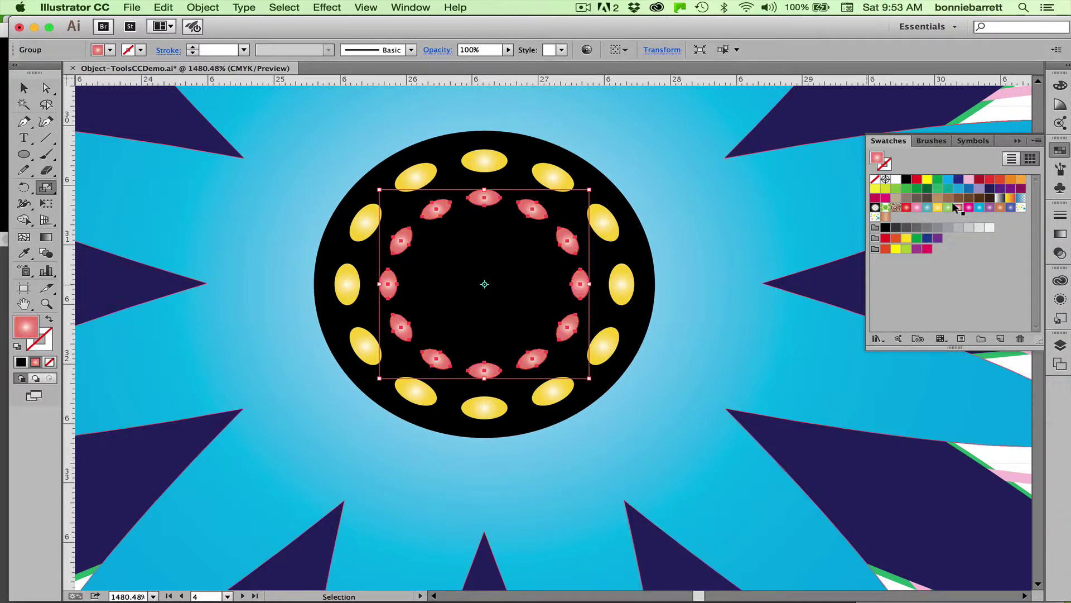
key("super+minus")
key("super+minus")
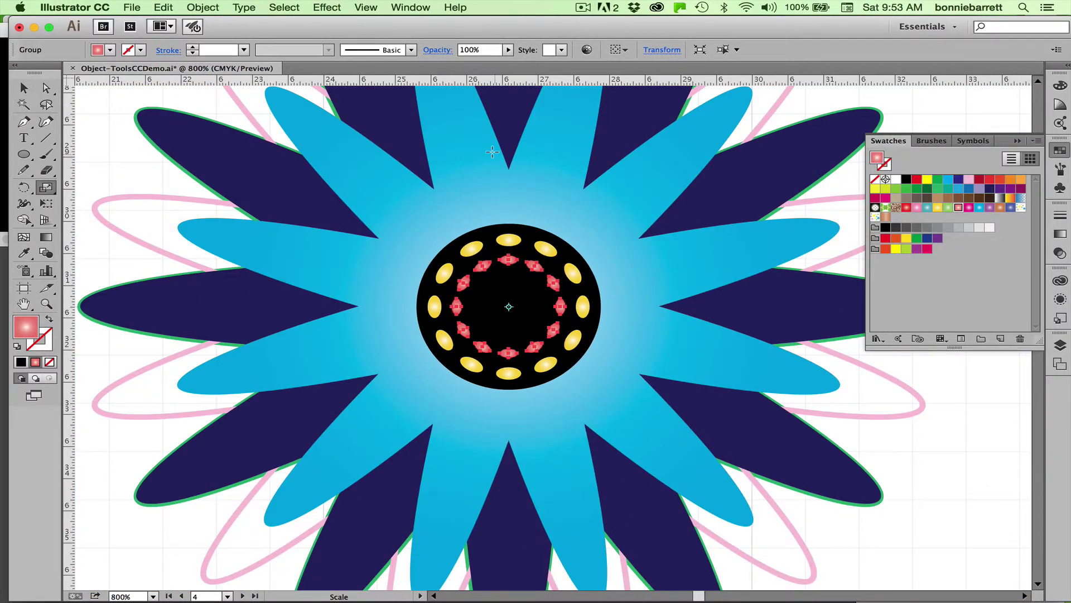
Select the navy petal, then zoom out to 66.67% and pan to show the neighbouring exercises
left_click(24, 88)
left_click(150, 122)
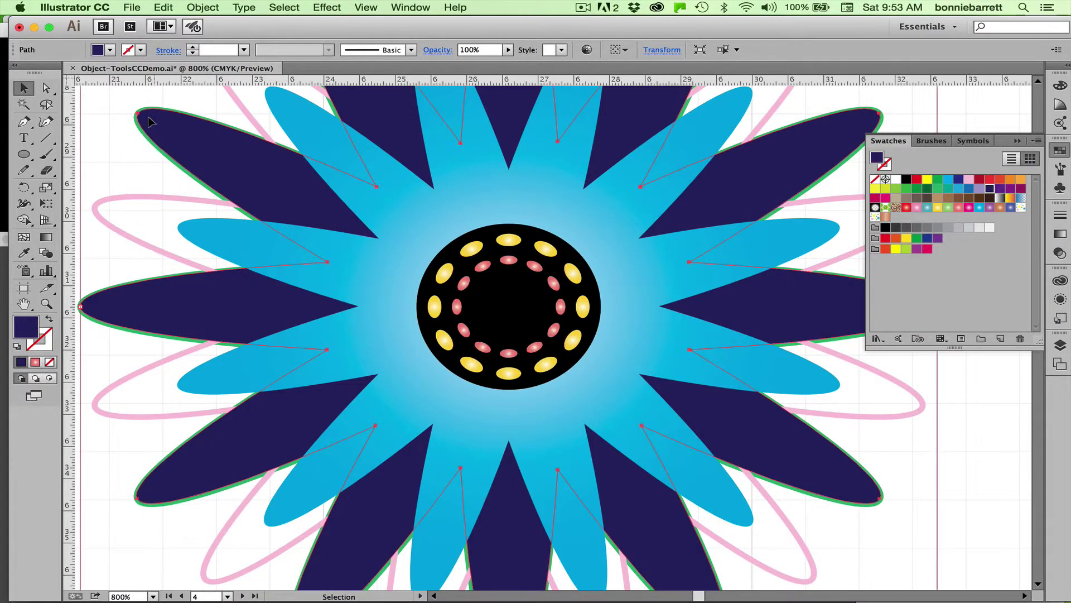
key("a")
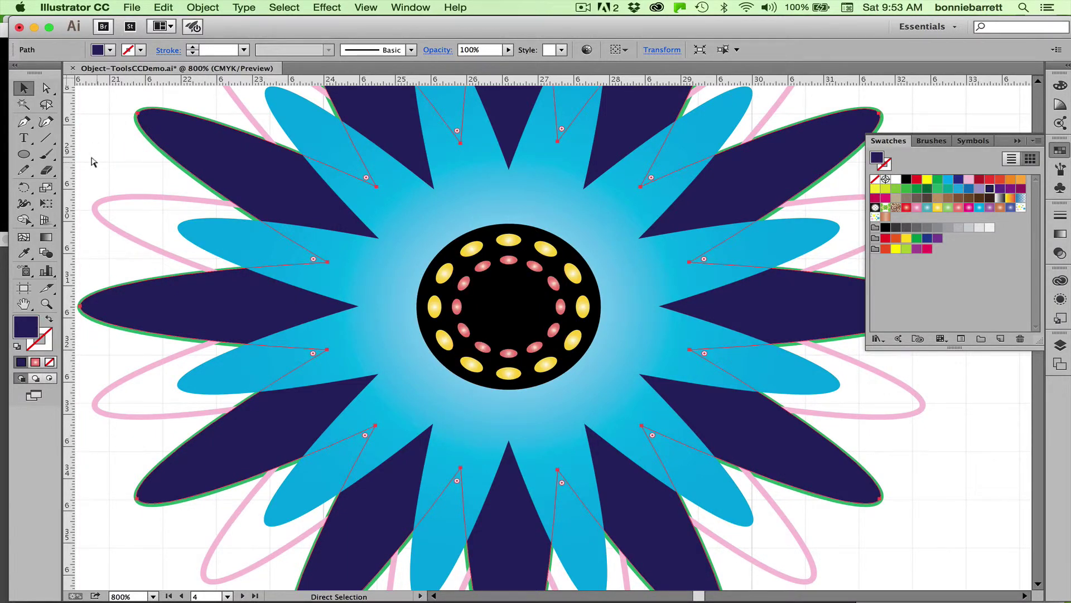
key("super+minus")
key("super+minus")
key("super+minus")
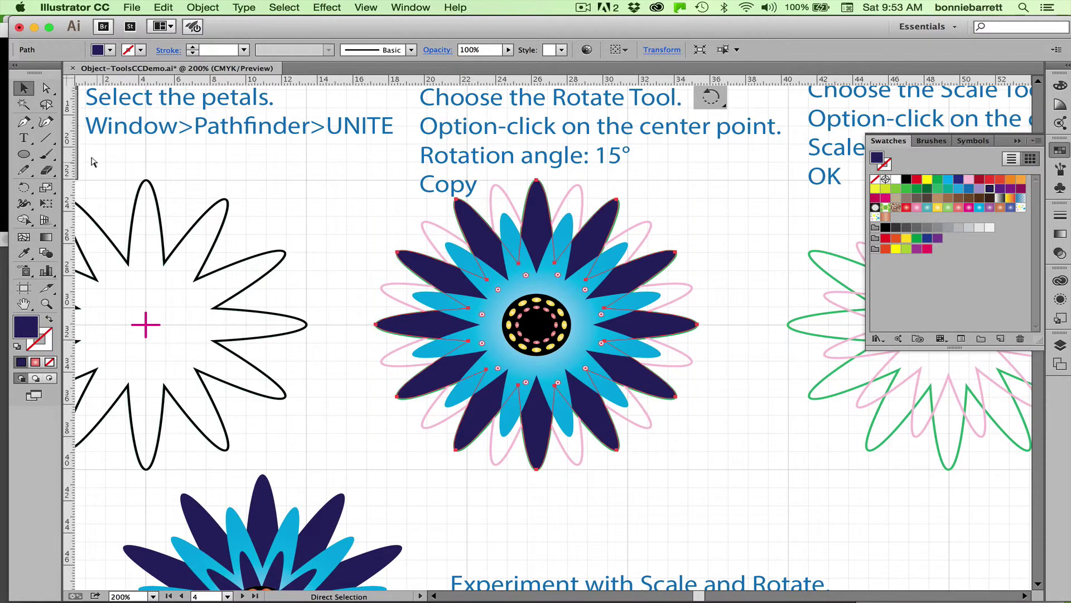
key("super+minus")
key("super+minus")
key("super+minus")
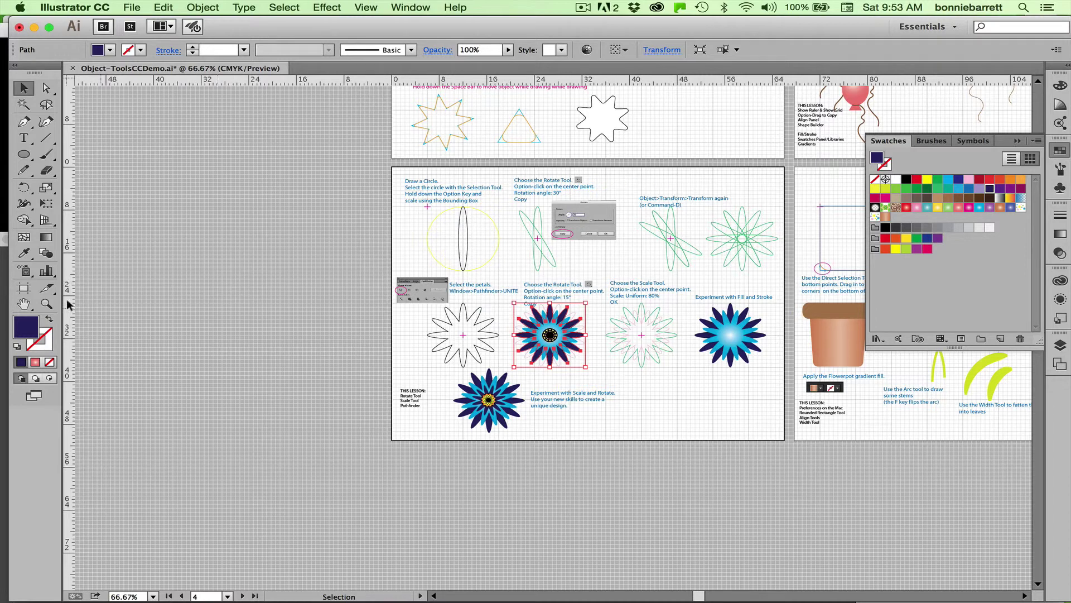
left_click(46, 304)
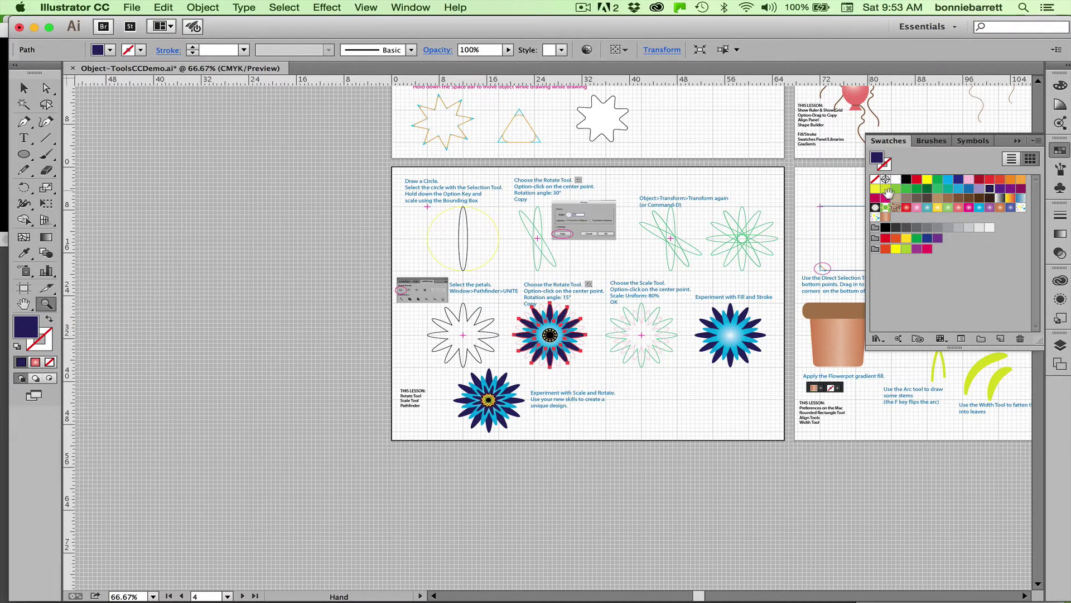
left_click_drag(704, 215, 514, 217)
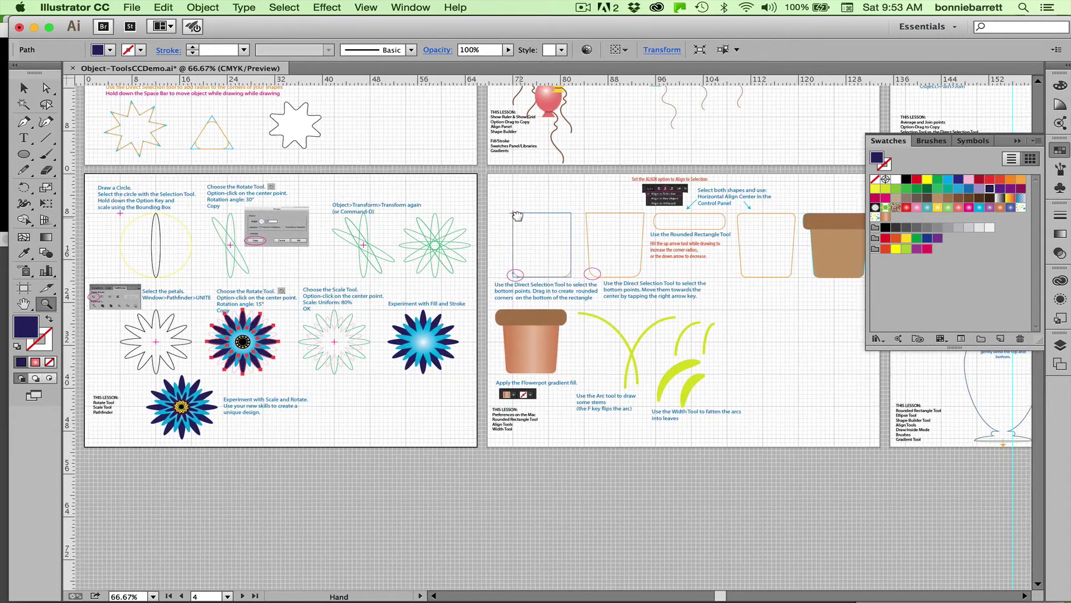